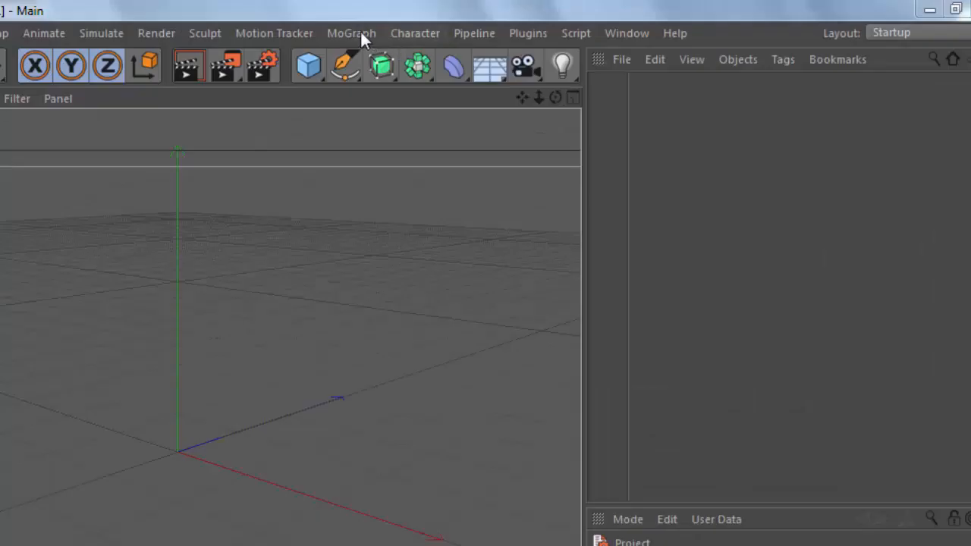
Add a MoText 3D text object and browse its attribute tabs.
{"action": "left_click", "coordinate": [352, 32]}
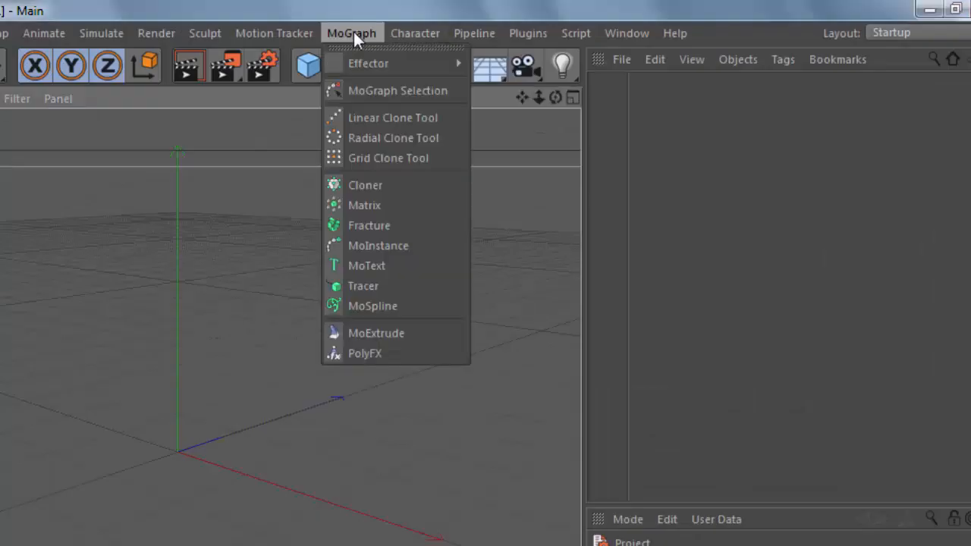
{"action": "left_click", "coordinate": [362, 265]}
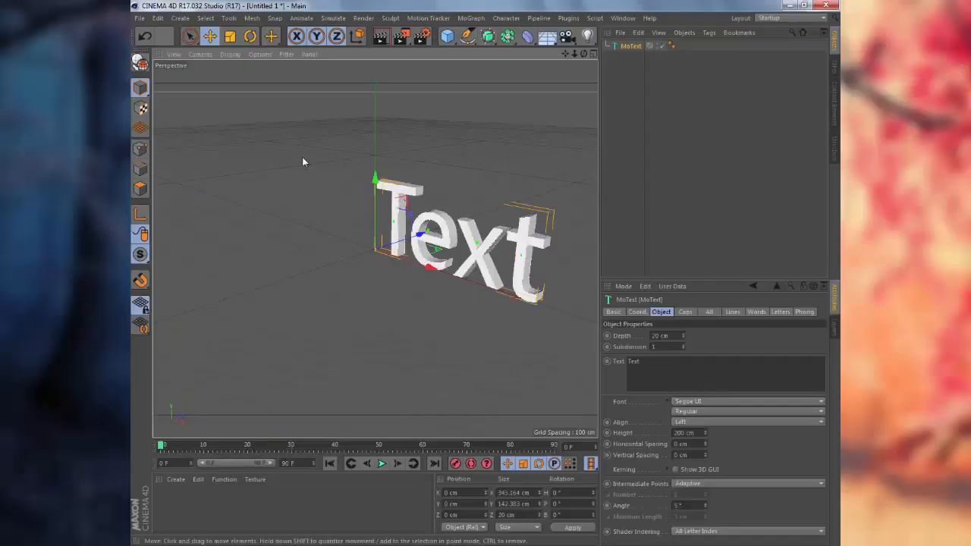
{"action": "left_click", "coordinate": [612, 312]}
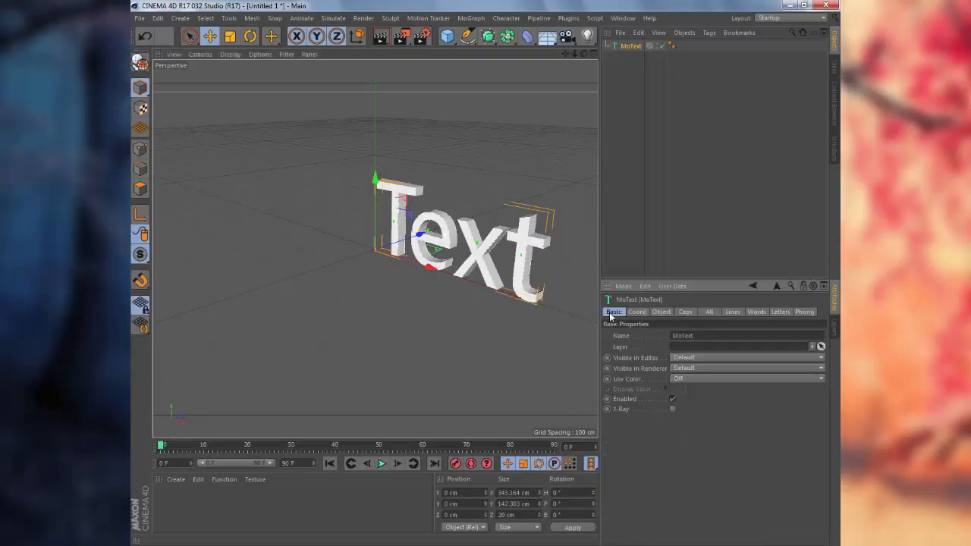
{"action": "left_click", "coordinate": [637, 312]}
{"action": "left_click", "coordinate": [660, 312]}
{"action": "left_click", "coordinate": [686, 311]}
{"action": "left_click", "coordinate": [709, 312]}
{"action": "left_click", "coordinate": [732, 312]}
{"action": "left_click", "coordinate": [756, 312]}
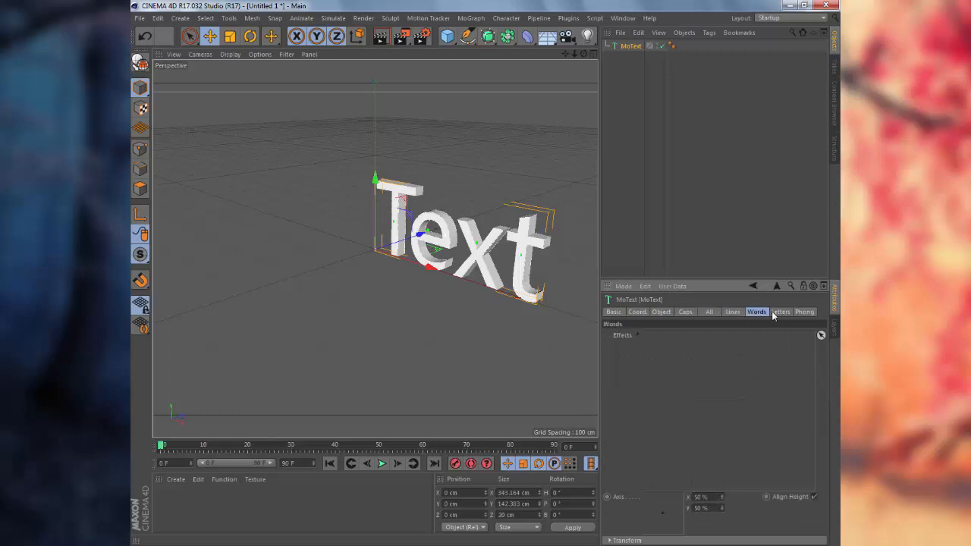
{"action": "left_click", "coordinate": [780, 312]}
{"action": "left_click", "coordinate": [804, 312]}
Rename the MoText object to 'banner text'.
{"action": "left_click", "coordinate": [611, 312]}
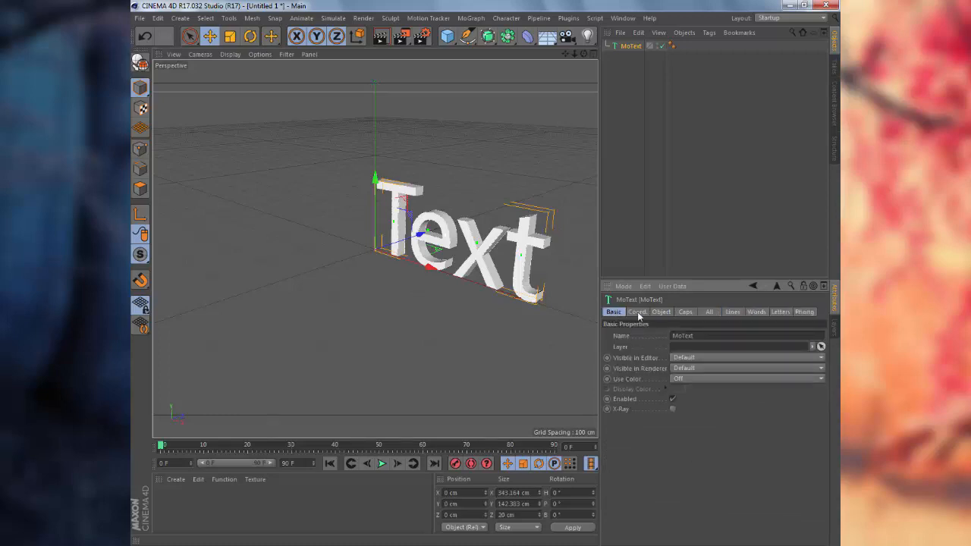
{"action": "left_click", "coordinate": [636, 311]}
{"action": "left_click", "coordinate": [615, 312]}
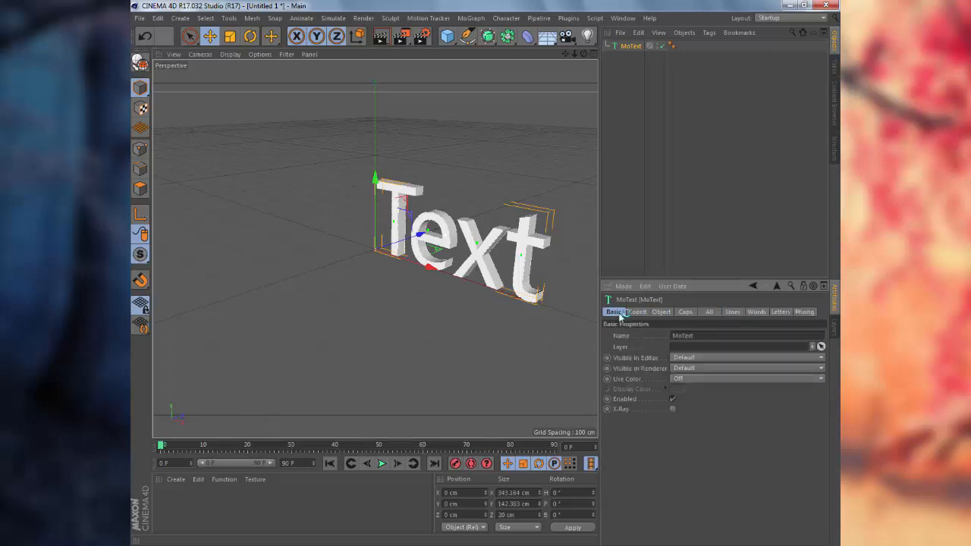
{"action": "left_click", "coordinate": [698, 335]}
{"action": "type", "text": "banner text"}
{"action": "key", "text": "Return"}
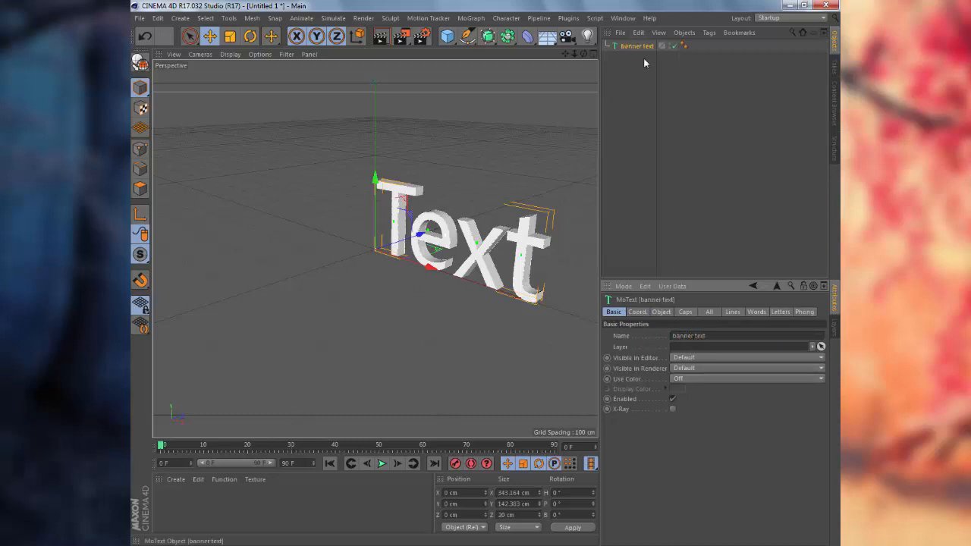
{"action": "left_click", "coordinate": [660, 313]}
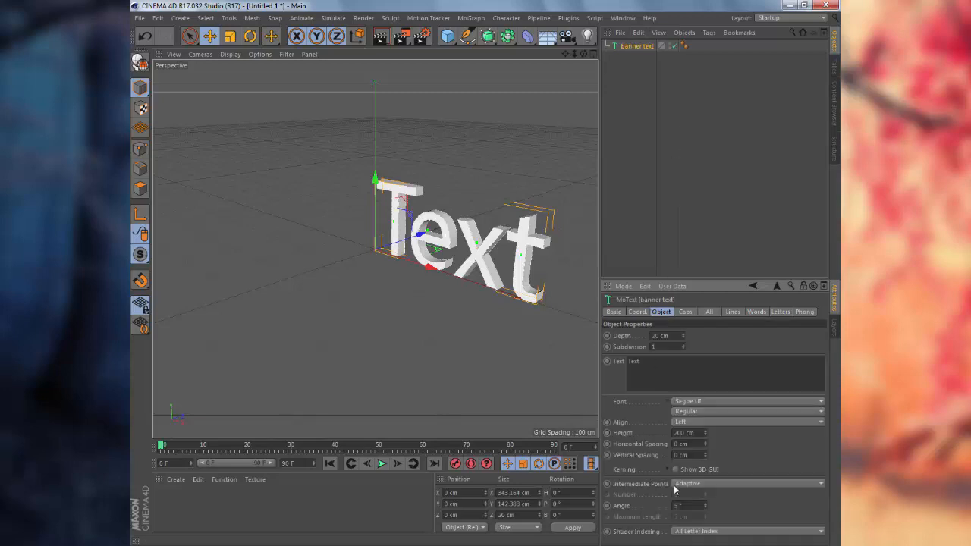
Deepen the banner text's extrusion to 40 cm and orbit to view the thicker letters.
{"action": "scroll", "coordinate": [674, 486], "scroll_direction": "down", "scroll_amount": 1}
{"action": "scroll", "coordinate": [688, 444], "scroll_direction": "up", "scroll_amount": 1}
{"action": "scroll", "coordinate": [698, 419], "scroll_direction": "up", "scroll_amount": 1}
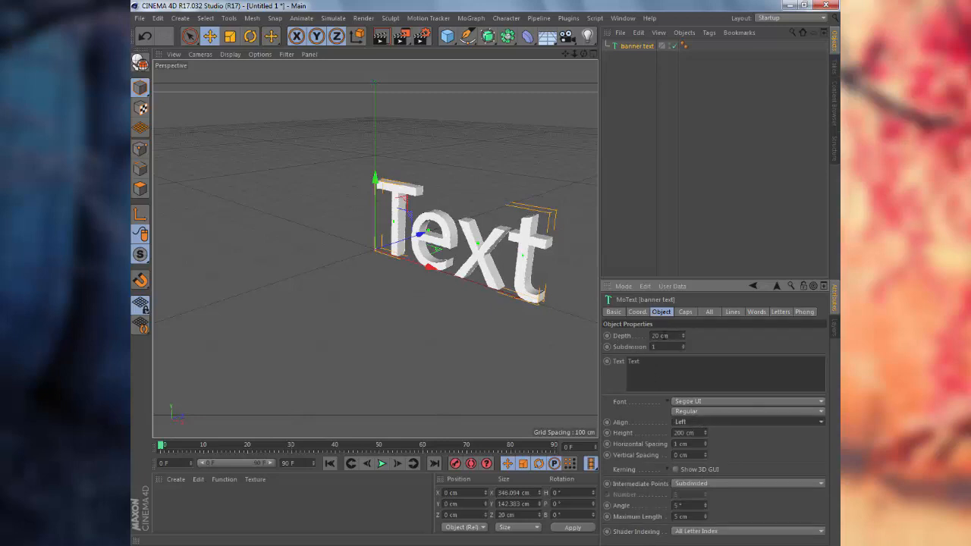
{"action": "double_click", "coordinate": [654, 335]}
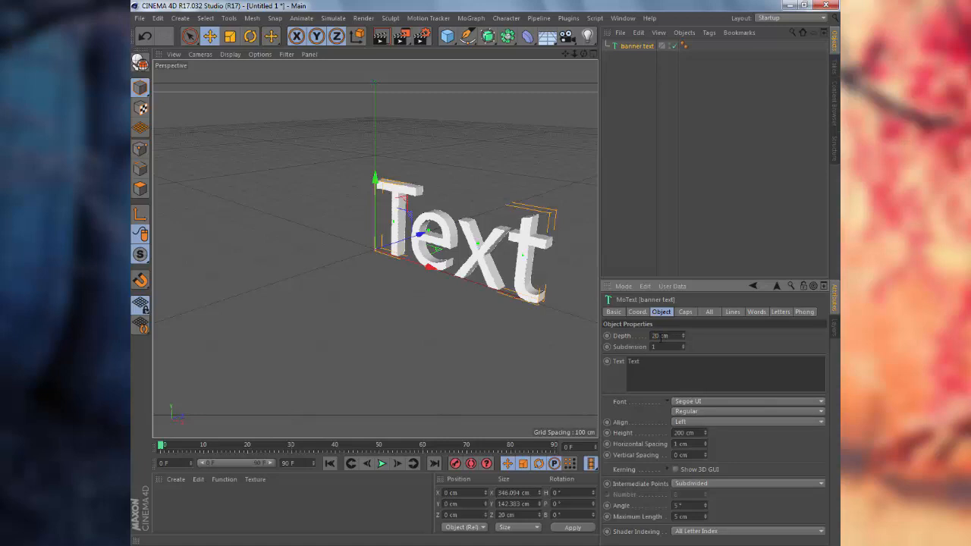
{"action": "type", "text": "1"}
{"action": "type", "text": "0"}
{"action": "key", "text": "Return"}
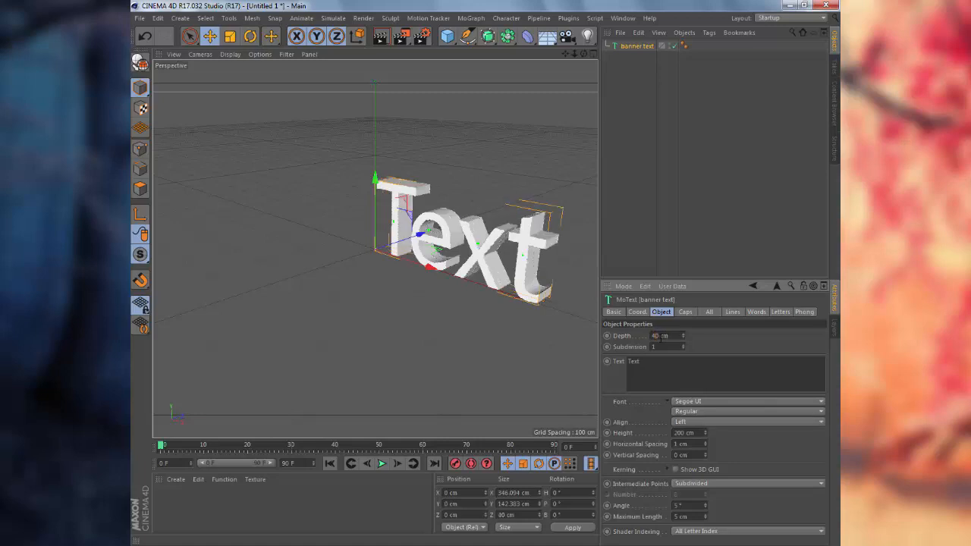
{"action": "left_click_drag", "start_coordinate": [544, 329], "coordinate": [507, 325], "text": "alt"}
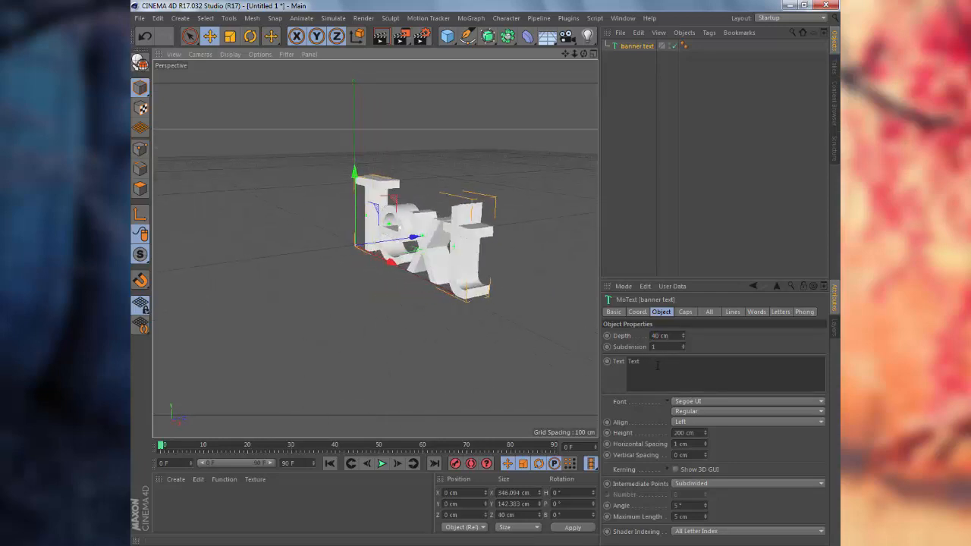
{"action": "left_click_drag", "start_coordinate": [519, 340], "coordinate": [566, 345], "text": "alt"}
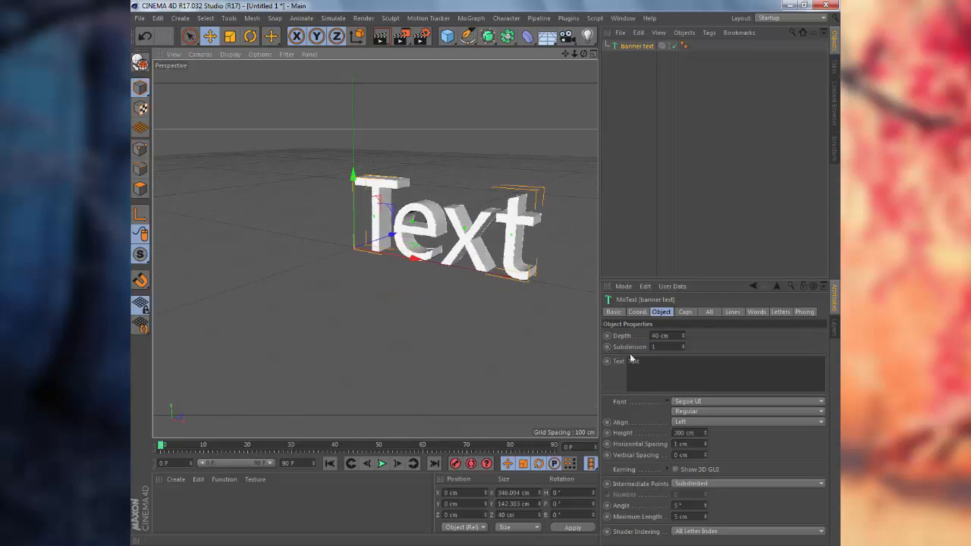
{"action": "left_click_drag", "start_coordinate": [646, 362], "coordinate": [595, 365]}
Change the placeholder word to 'Repair', keeping the Segoe UI font, and view it front-on.
{"action": "type", "text": "Repai"}
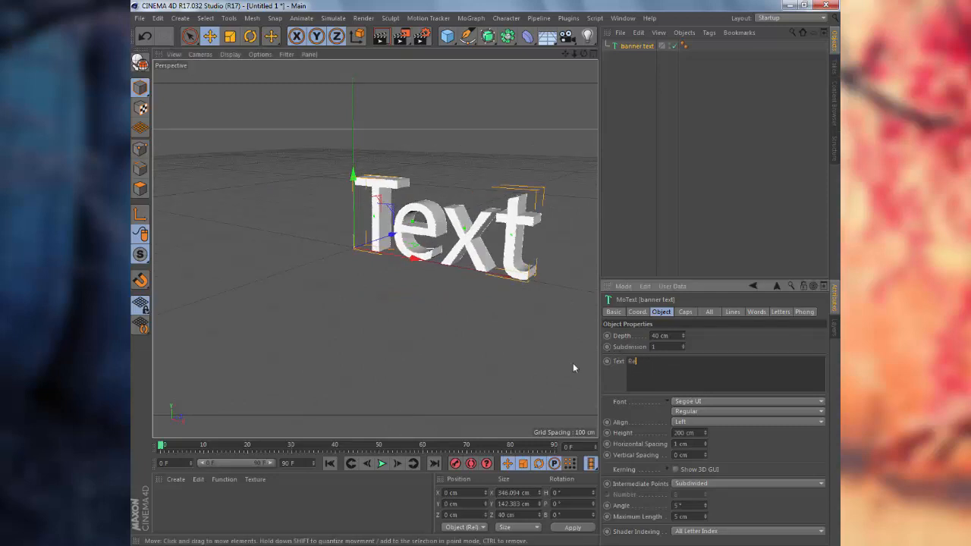
{"action": "left_click", "coordinate": [690, 402]}
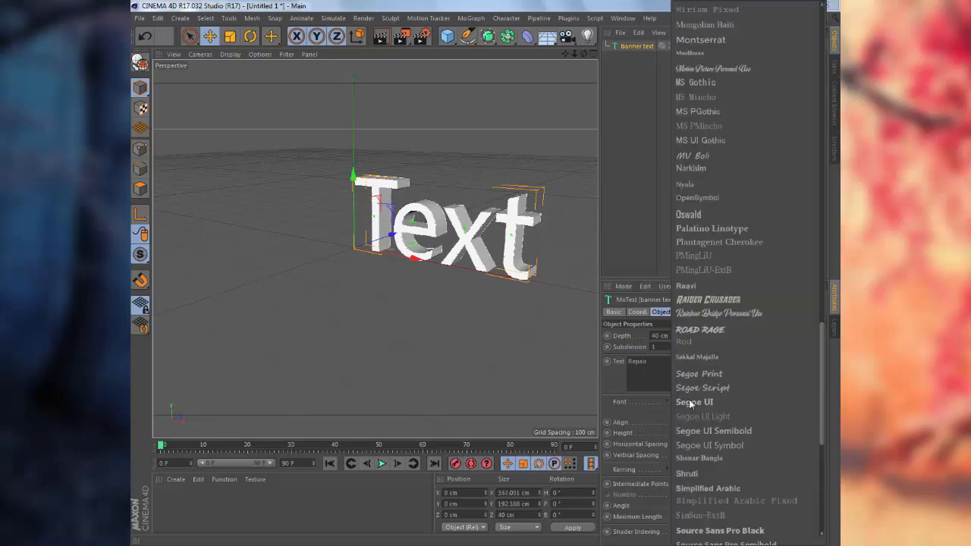
{"action": "left_click", "coordinate": [690, 402]}
{"action": "left_click", "coordinate": [677, 373]}
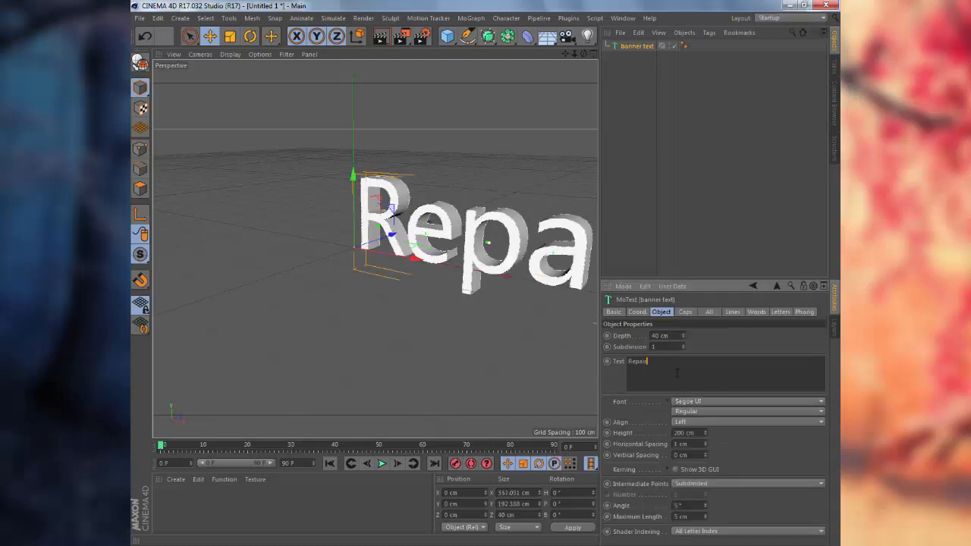
{"action": "left_click_drag", "start_coordinate": [408, 408], "coordinate": [346, 346], "text": "alt"}
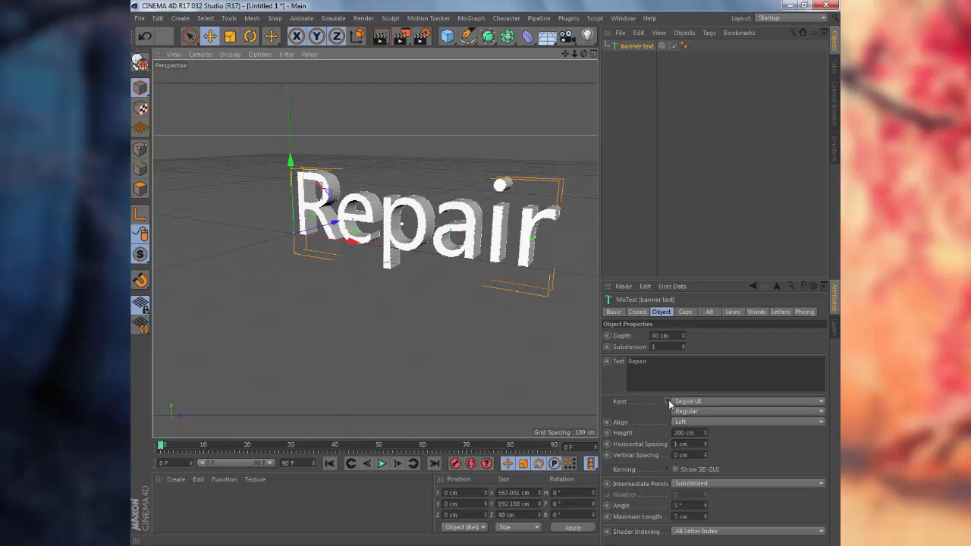
Try the Bold Italic style, then the Fuji Quake Zone font on the Repair text.
{"action": "left_click", "coordinate": [687, 411]}
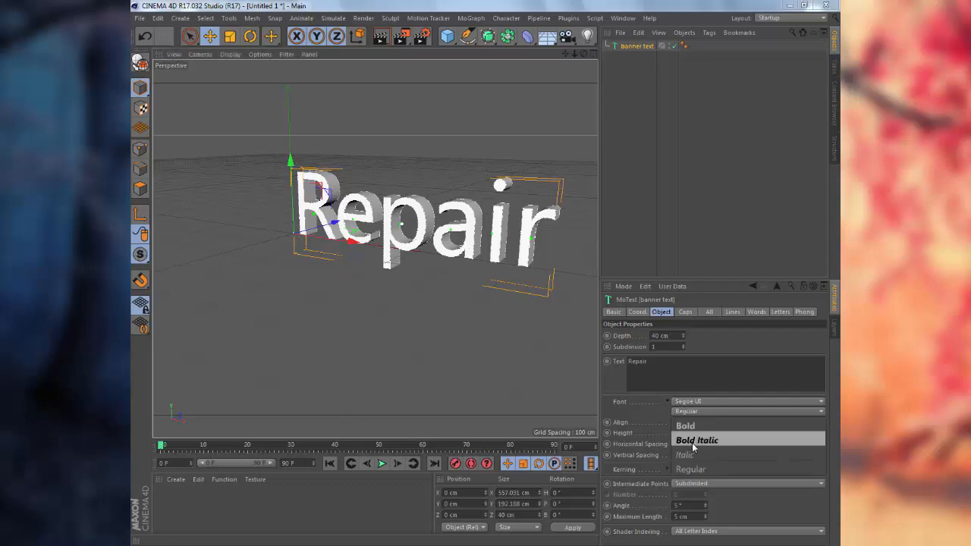
{"action": "left_click", "coordinate": [692, 440]}
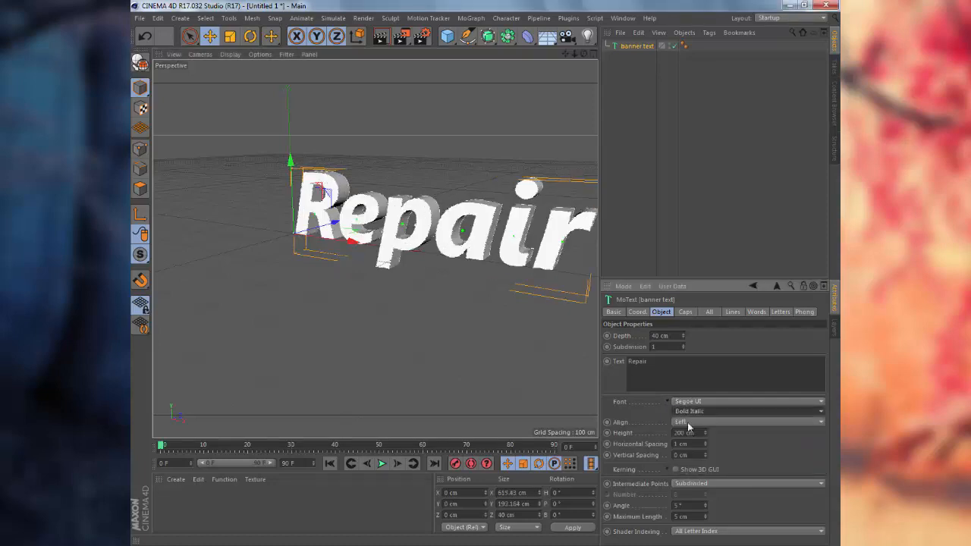
{"action": "left_click", "coordinate": [736, 401]}
{"action": "scroll", "coordinate": [736, 401], "scroll_direction": "up", "scroll_amount": 10}
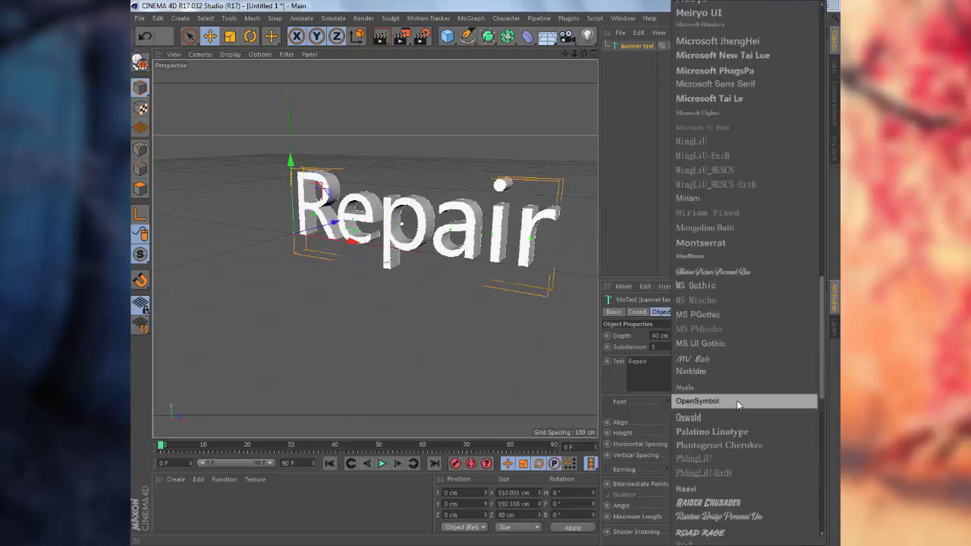
{"action": "scroll", "coordinate": [741, 402], "scroll_direction": "up", "scroll_amount": 15}
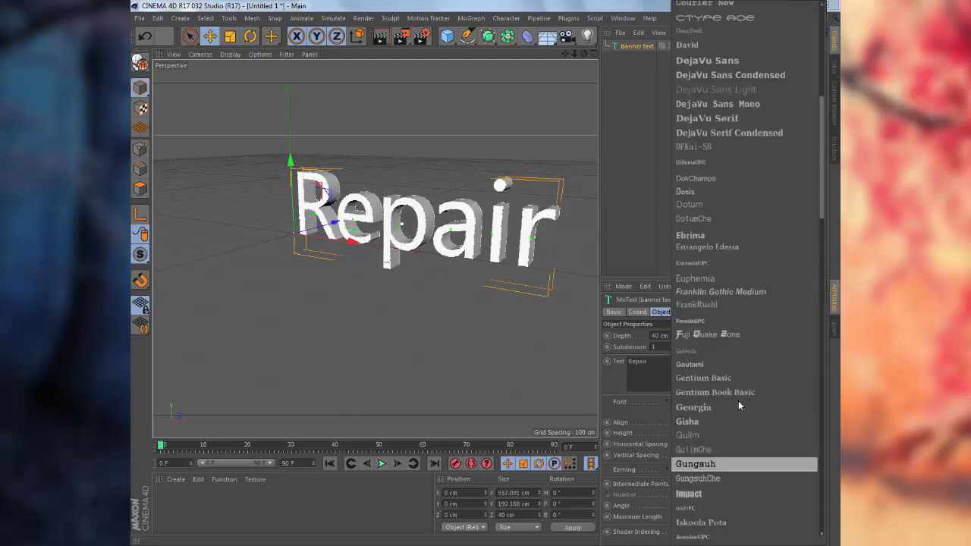
{"action": "scroll", "coordinate": [738, 400], "scroll_direction": "down", "scroll_amount": 3}
{"action": "left_click", "coordinate": [712, 401]}
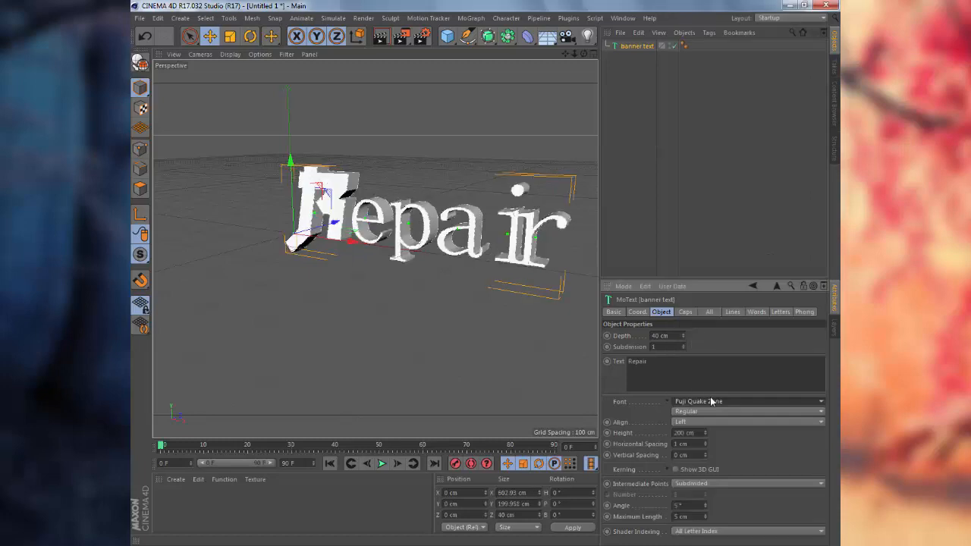
Try the ARCADE font and re-angle the view of the text.
{"action": "left_click", "coordinate": [690, 403]}
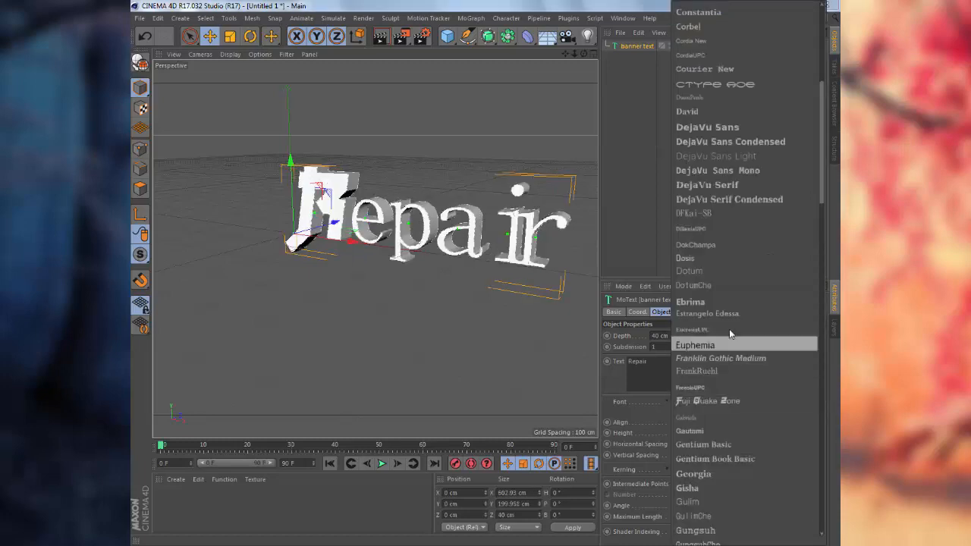
{"action": "scroll", "coordinate": [729, 334], "scroll_direction": "up", "scroll_amount": 5}
{"action": "scroll", "coordinate": [729, 333], "scroll_direction": "up", "scroll_amount": 2}
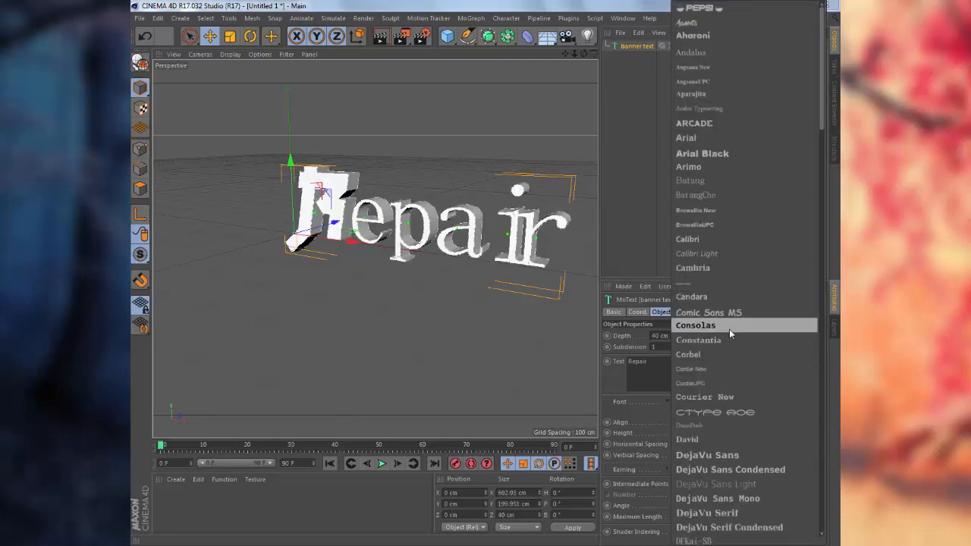
{"action": "left_click", "coordinate": [692, 125]}
{"action": "left_click_drag", "start_coordinate": [484, 304], "coordinate": [518, 305], "text": "alt"}
{"action": "middle_click_drag", "start_coordinate": [518, 305], "coordinate": [462, 297], "text": "alt"}
{"action": "left_click_drag", "start_coordinate": [462, 296], "coordinate": [458, 296], "text": "alt"}
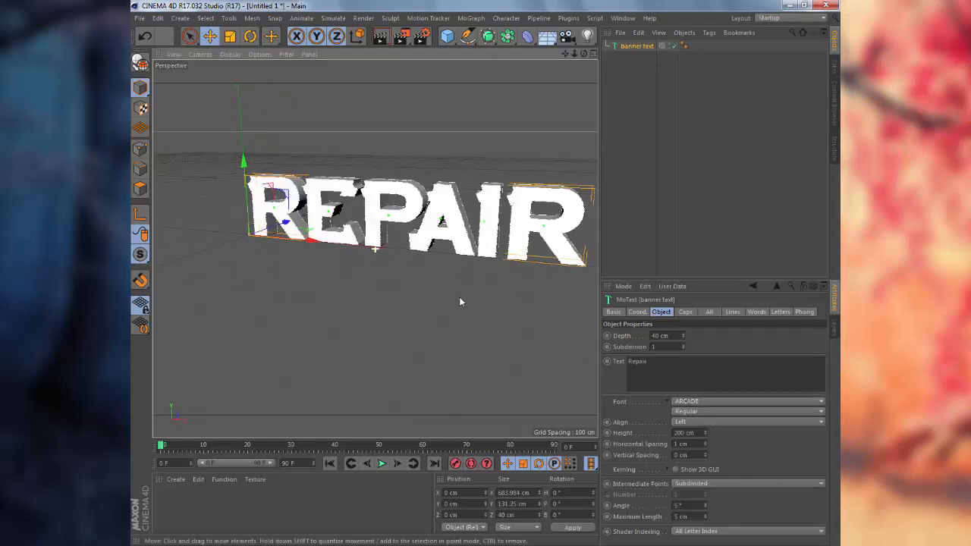
Apply the PEPSI font so the word shows as blocky REPAIR letters.
{"action": "left_click", "coordinate": [694, 402]}
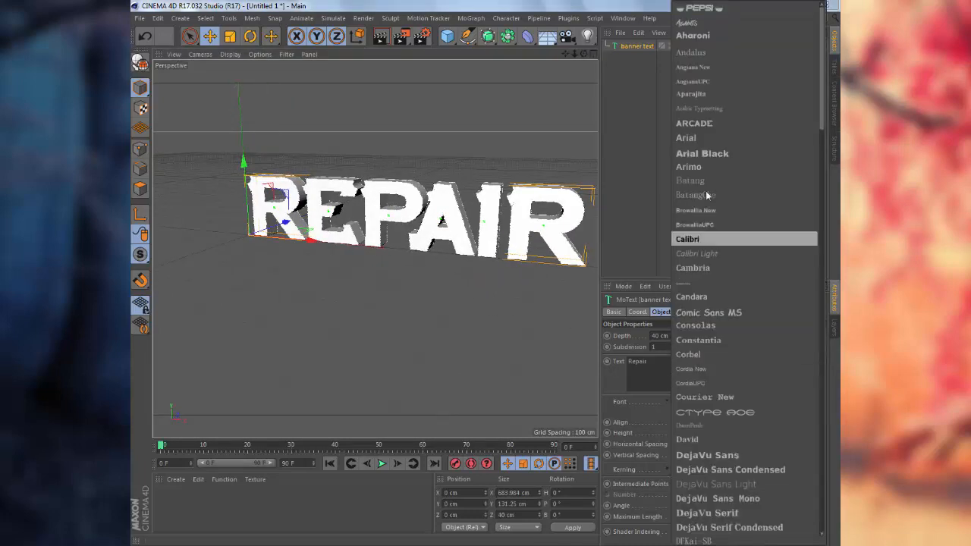
{"action": "left_click", "coordinate": [698, 10]}
{"action": "left_click_drag", "start_coordinate": [499, 332], "coordinate": [379, 332], "text": "alt"}
{"action": "left_click_drag", "start_coordinate": [453, 325], "coordinate": [550, 252], "text": "alt"}
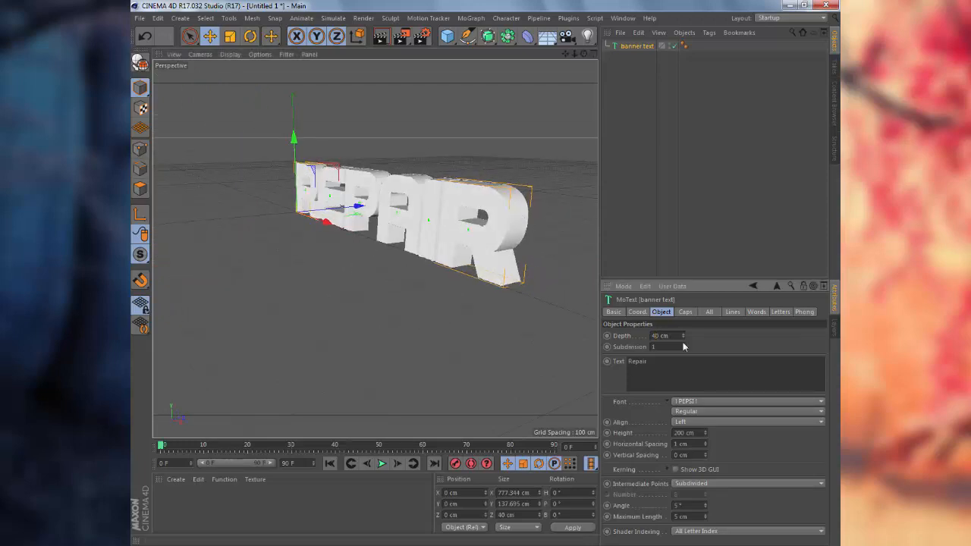
Increase the REPAIR text's extrusion depth to 50 cm.
{"action": "key", "text": "BackSpace"}
{"action": "type", "text": "5"}
{"action": "key", "text": "Return"}
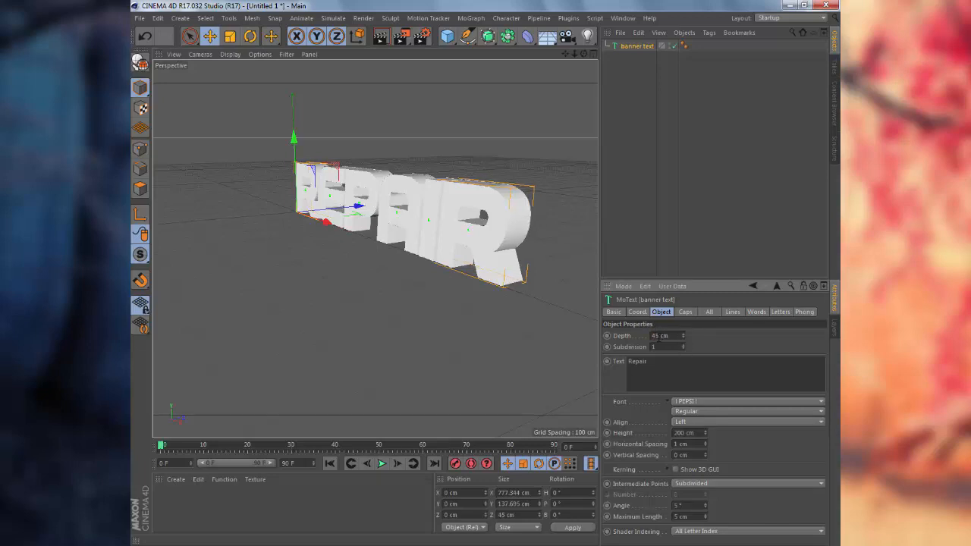
{"action": "key", "text": "BackSpace"}
{"action": "key", "text": "BackSpace"}
{"action": "type", "text": "50"}
{"action": "key", "text": "Return"}
{"action": "mouse_move", "coordinate": [448, 346]}
{"action": "left_mouse_down", "text": "alt"}
{"action": "mouse_move", "coordinate": [520, 352]}
{"action": "mouse_move", "coordinate": [422, 351]}
{"action": "mouse_move", "coordinate": [481, 351]}
{"action": "mouse_move", "coordinate": [490, 342]}
{"action": "left_mouse_up", "text": "alt"}
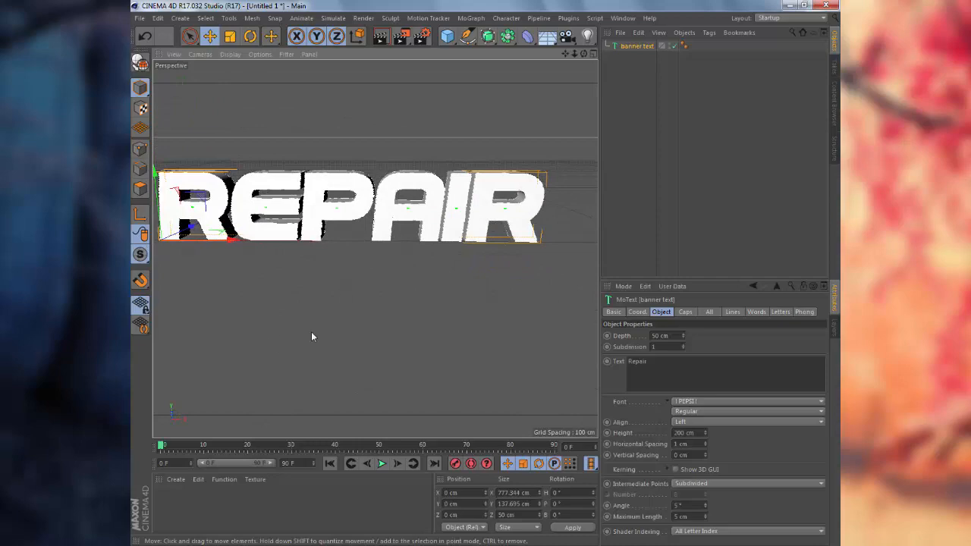
{"action": "mouse_move", "coordinate": [314, 336]}
{"action": "left_mouse_down", "text": "alt"}
{"action": "mouse_move", "coordinate": [248, 334]}
{"action": "mouse_move", "coordinate": [371, 336]}
{"action": "mouse_move", "coordinate": [318, 336]}
{"action": "mouse_move", "coordinate": [349, 339]}
{"action": "left_mouse_up", "text": "alt"}
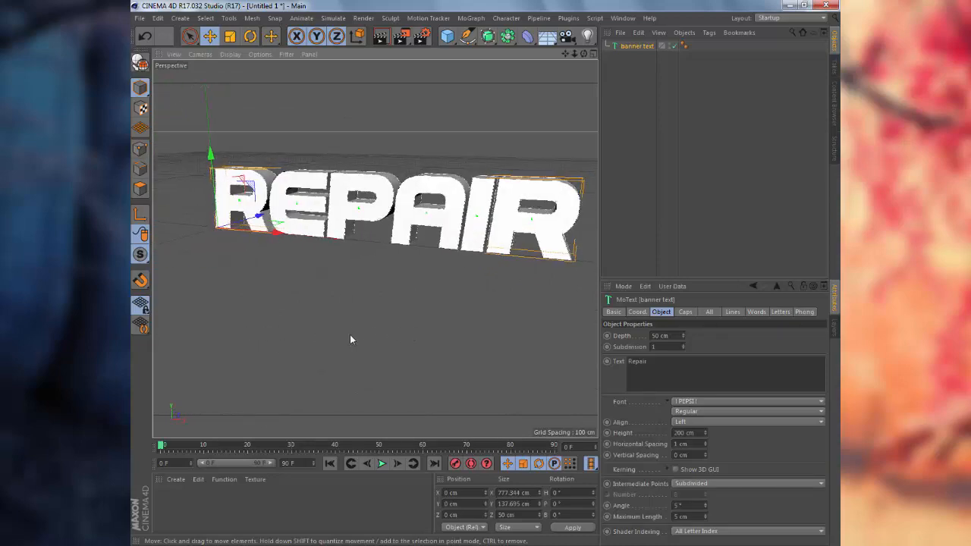
{"action": "left_click", "coordinate": [680, 402]}
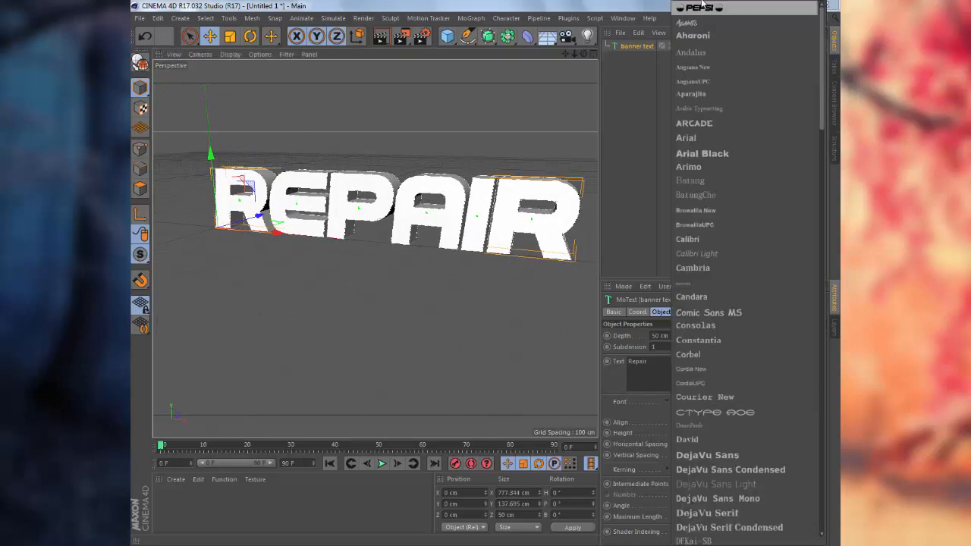
Keep PEPSI as the font and turn the view to face REPAIR nearly head-on.
{"action": "left_click", "coordinate": [652, 361]}
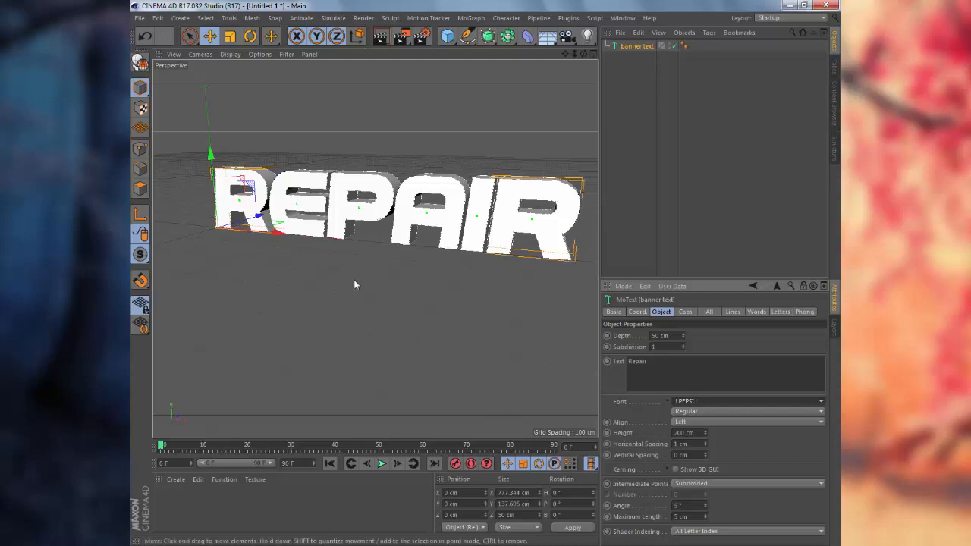
{"action": "mouse_move", "coordinate": [392, 308]}
{"action": "left_mouse_down", "text": "alt"}
{"action": "mouse_move", "coordinate": [331, 303]}
{"action": "mouse_move", "coordinate": [437, 308]}
{"action": "mouse_move", "coordinate": [362, 314]}
{"action": "mouse_move", "coordinate": [349, 235]}
{"action": "mouse_move", "coordinate": [418, 308]}
{"action": "mouse_move", "coordinate": [385, 308]}
{"action": "left_mouse_up", "text": "alt"}
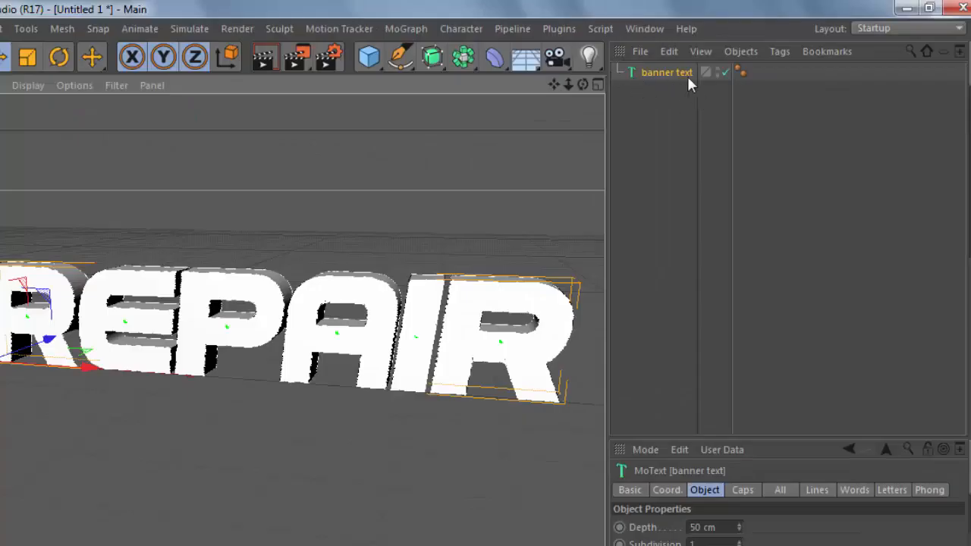
Make the banner text editable as separate letters and select the R.
{"action": "left_click", "coordinate": [643, 72]}
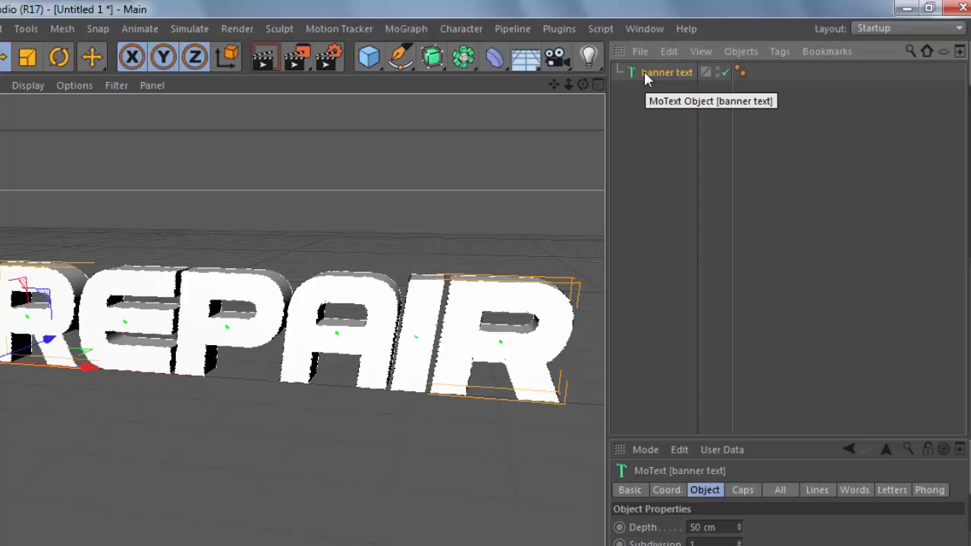
{"action": "key", "text": "c"}
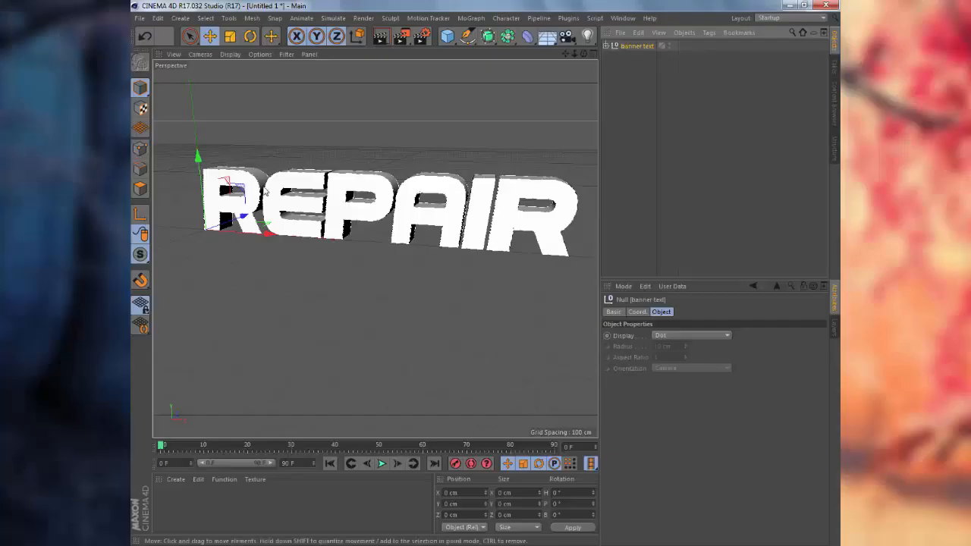
{"action": "left_click", "coordinate": [254, 196]}
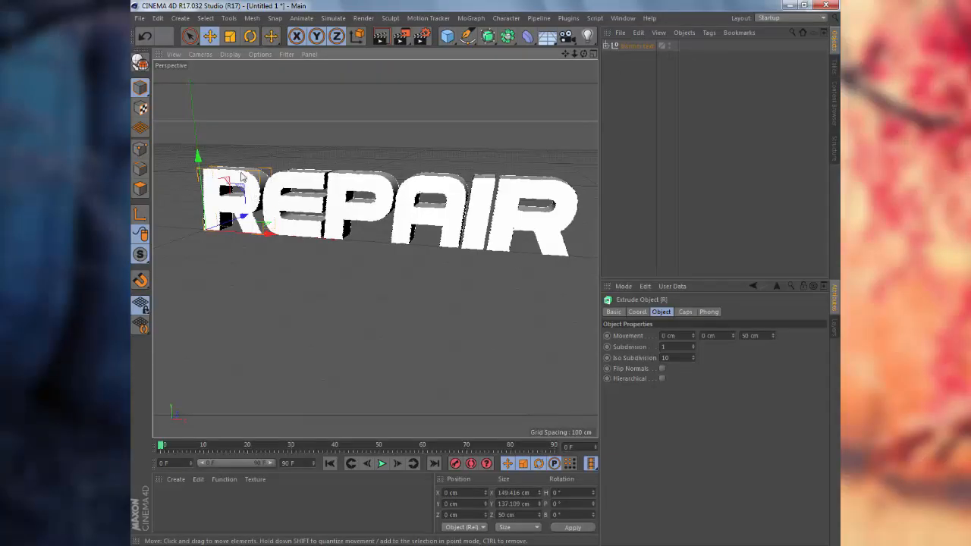
Tilt the R to roughly H 19.908°, P 10.313°, B 3.371°.
{"action": "key", "text": "r"}
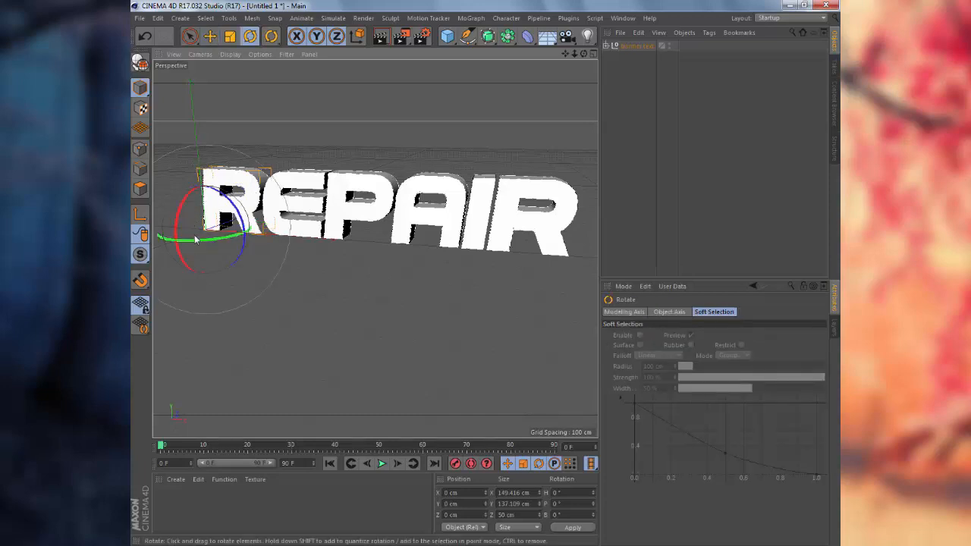
{"action": "left_click_drag", "start_coordinate": [199, 247], "coordinate": [189, 223]}
{"action": "left_click", "coordinate": [159, 18]}
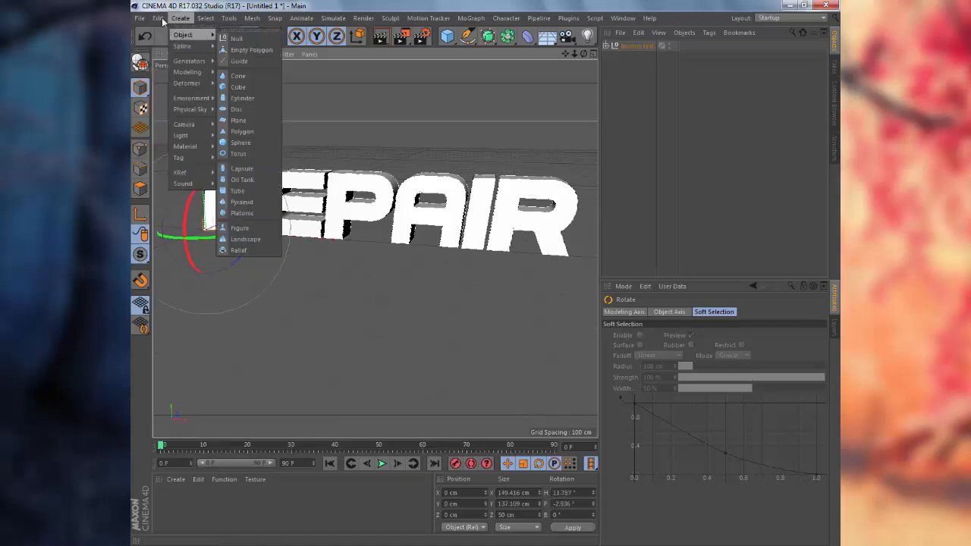
{"action": "left_click", "coordinate": [170, 35]}
{"action": "left_click", "coordinate": [158, 19]}
{"action": "left_click", "coordinate": [166, 35]}
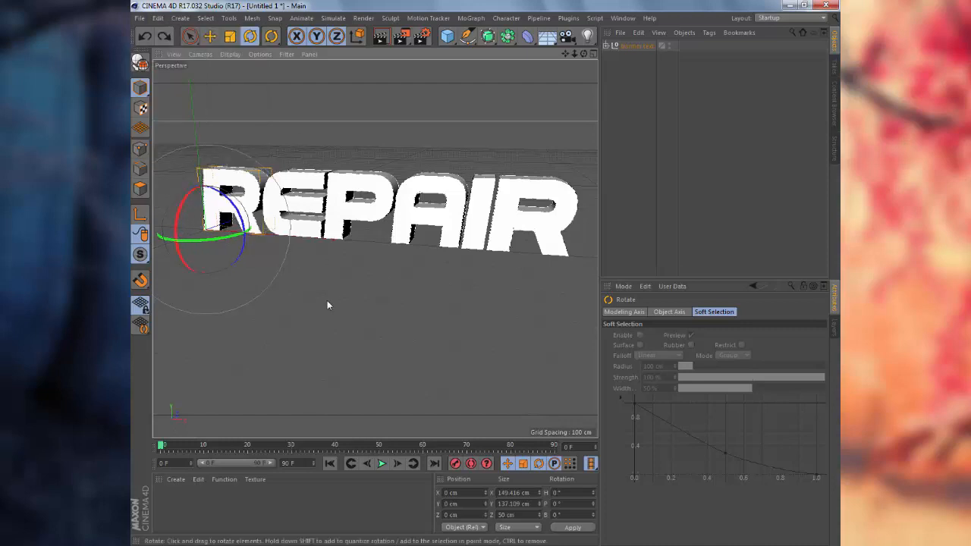
{"action": "left_click_drag", "start_coordinate": [261, 324], "coordinate": [321, 313], "text": "alt"}
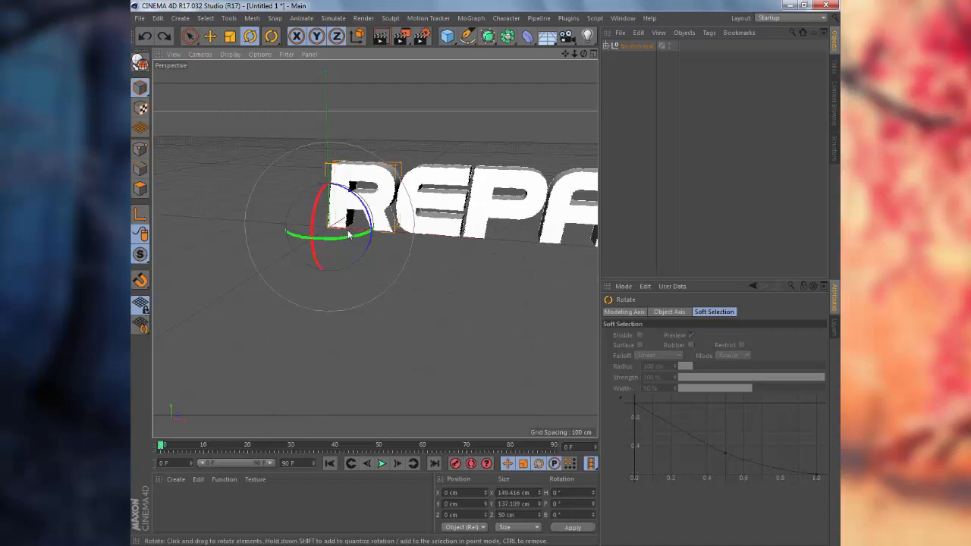
{"action": "left_click_drag", "start_coordinate": [311, 216], "coordinate": [316, 244]}
{"action": "left_click_drag", "start_coordinate": [372, 220], "coordinate": [372, 219]}
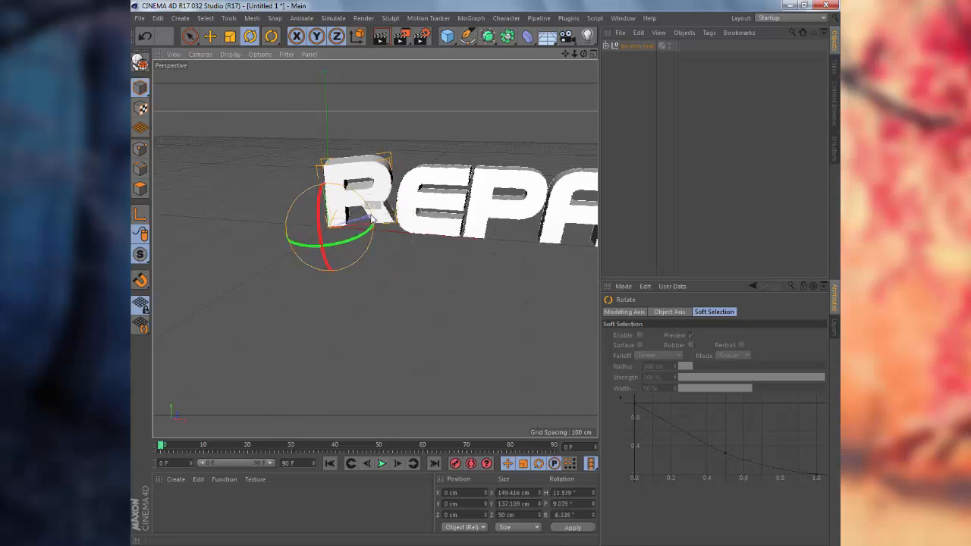
{"action": "left_click", "coordinate": [160, 20]}
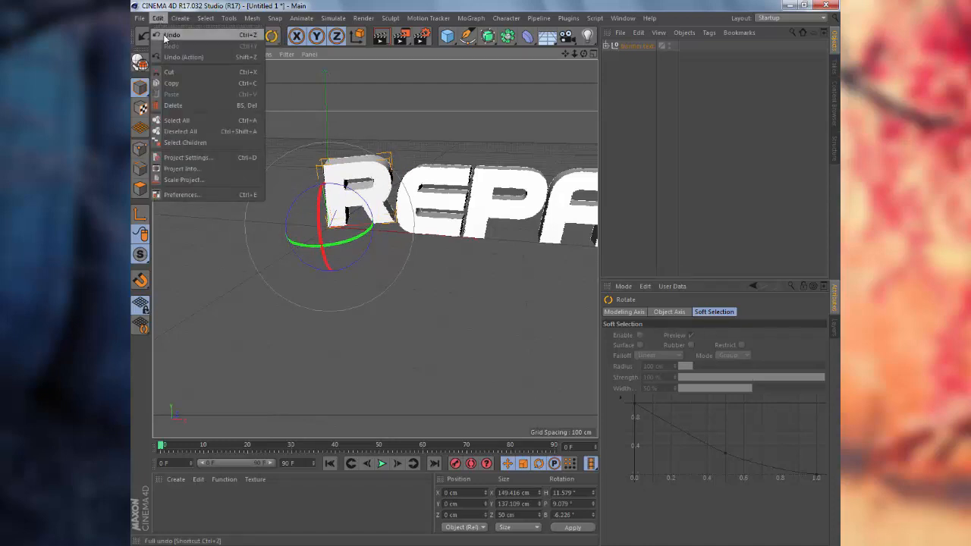
{"action": "left_click", "coordinate": [176, 34]}
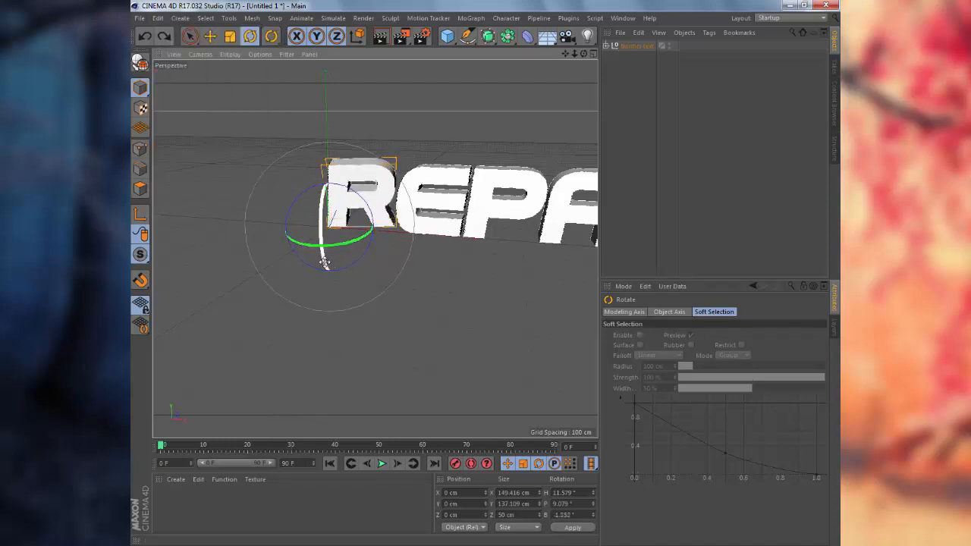
{"action": "left_click_drag", "start_coordinate": [320, 255], "coordinate": [322, 254]}
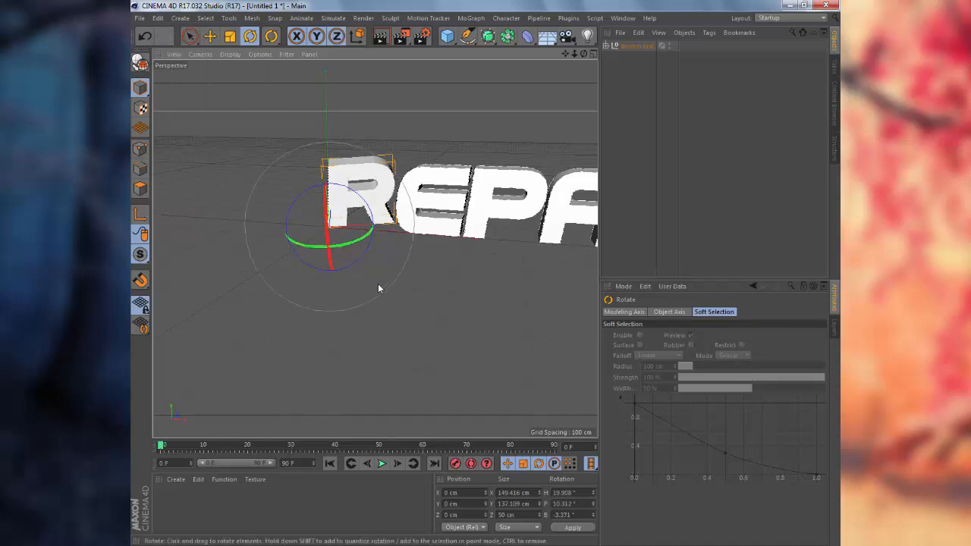
Offset the R to -20 cm in Z.
{"action": "key", "text": "e"}
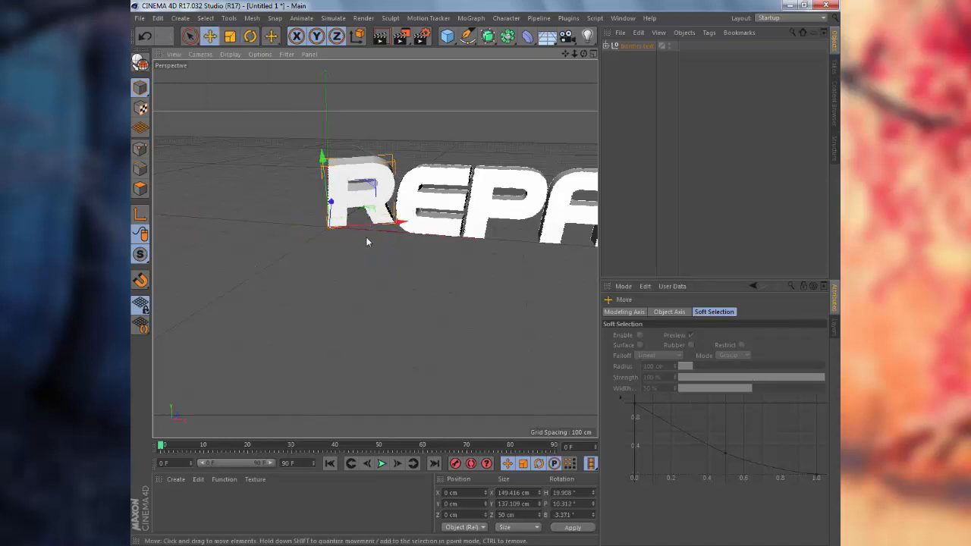
{"action": "left_click_drag", "start_coordinate": [353, 256], "coordinate": [463, 303], "text": "alt"}
{"action": "key", "text": "Right"}
{"action": "key", "text": "Right"}
{"action": "left_click", "coordinate": [157, 17]}
{"action": "left_click", "coordinate": [170, 35]}
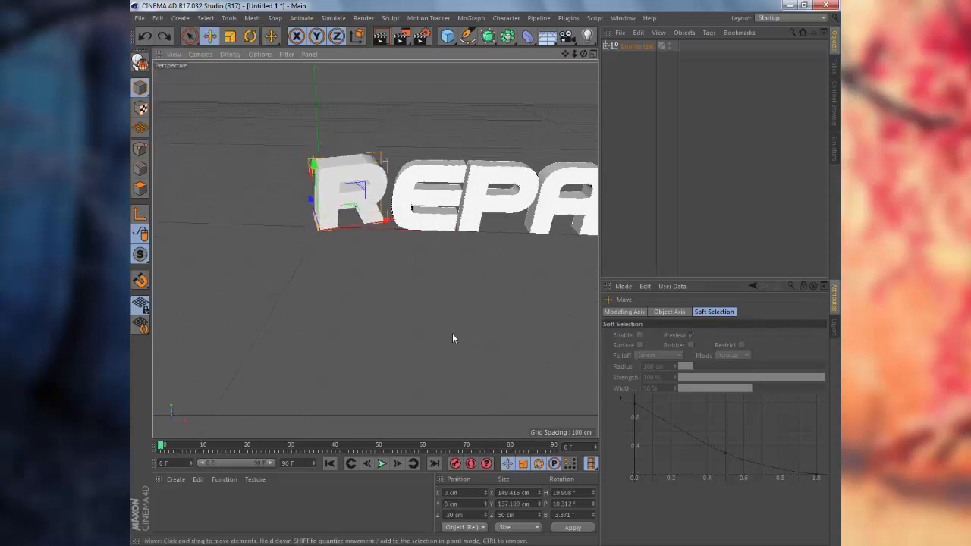
{"action": "key", "text": "ctrl+z"}
{"action": "key", "text": "ctrl+z"}
Tilt the E to about H -7.22°, P 10.775°, B 2.48°.
{"action": "left_click", "coordinate": [447, 215]}
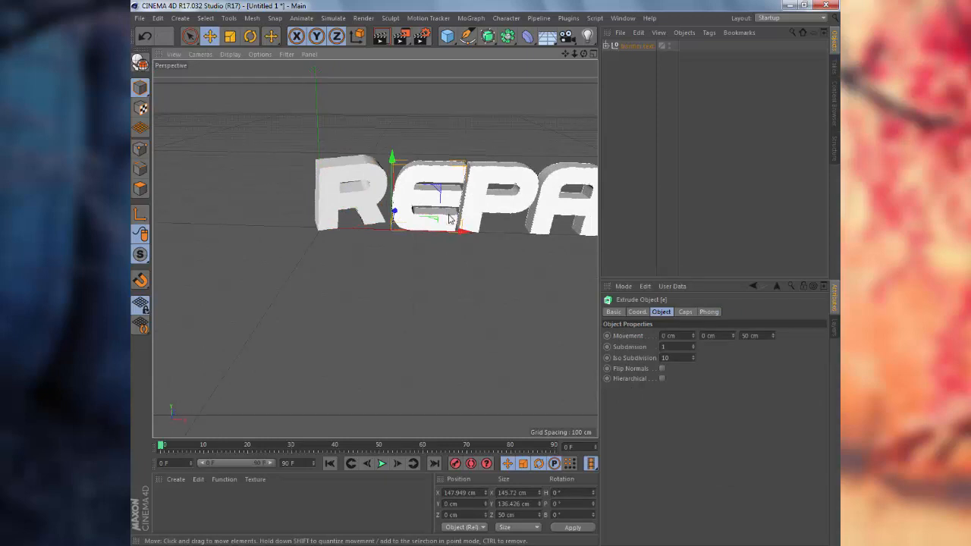
{"action": "key", "text": "r"}
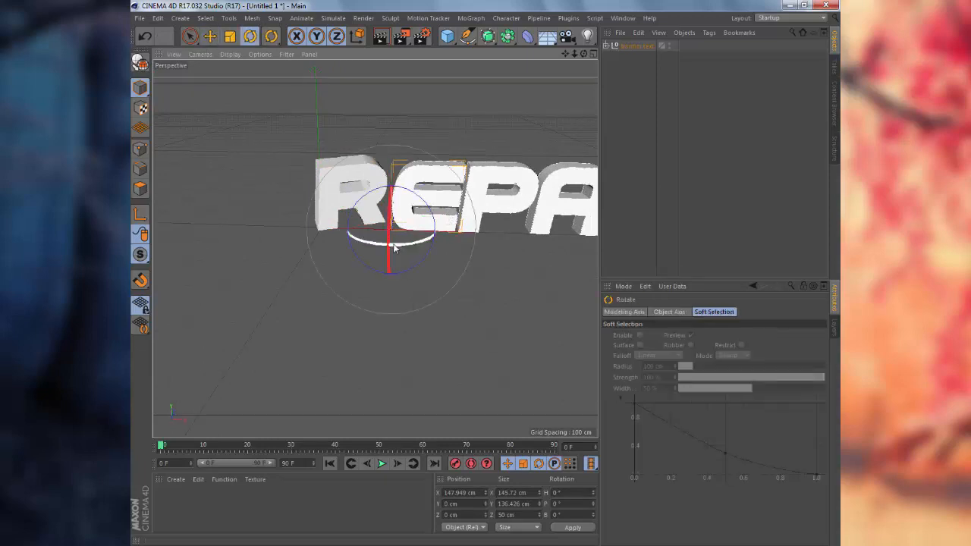
{"action": "left_click_drag", "start_coordinate": [400, 249], "coordinate": [385, 245]}
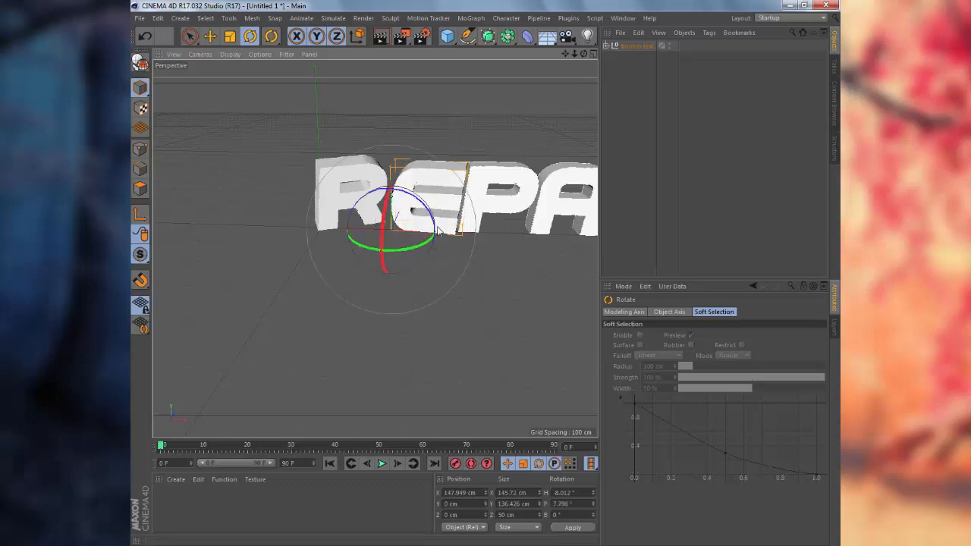
{"action": "left_click_drag", "start_coordinate": [381, 233], "coordinate": [383, 239]}
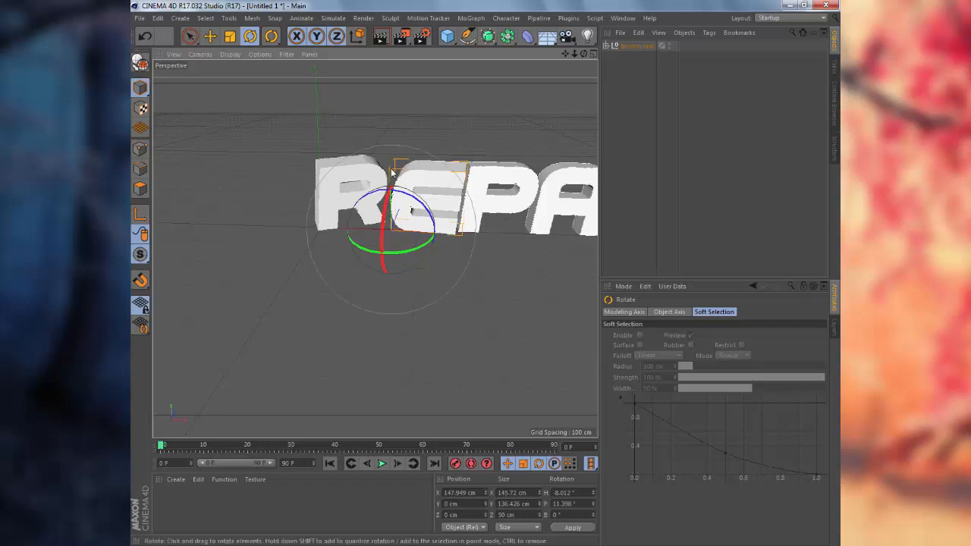
{"action": "left_click_drag", "start_coordinate": [392, 173], "coordinate": [405, 173]}
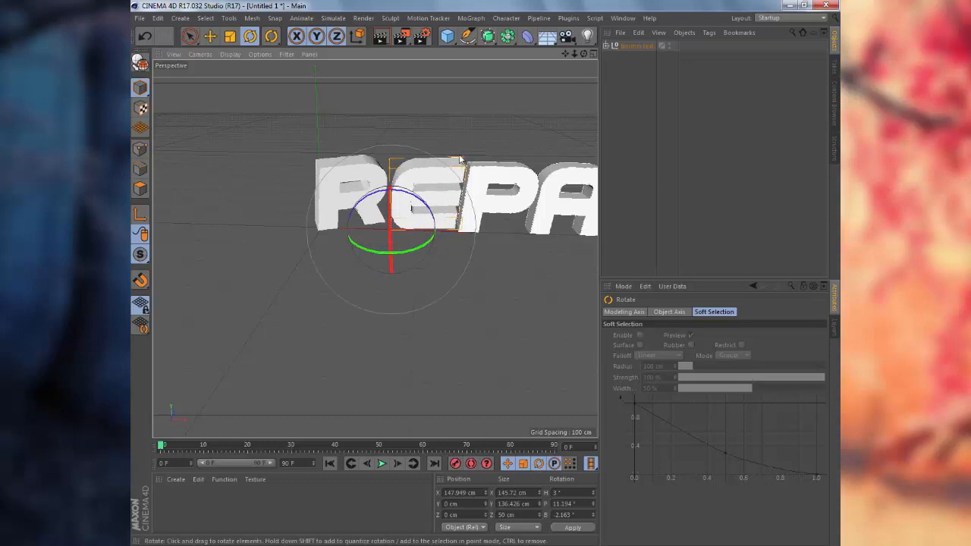
{"action": "left_click_drag", "start_coordinate": [464, 161], "coordinate": [466, 167]}
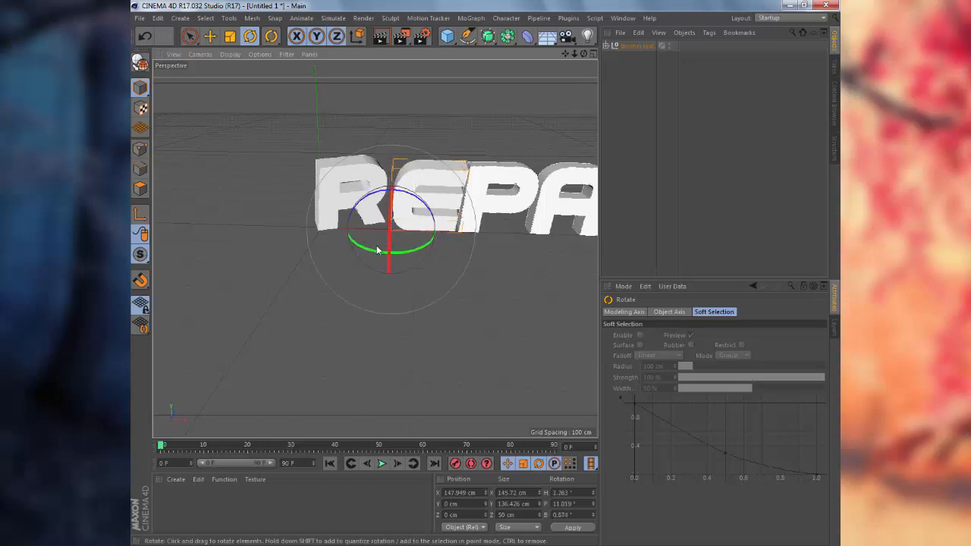
{"action": "left_click_drag", "start_coordinate": [412, 251], "coordinate": [402, 252]}
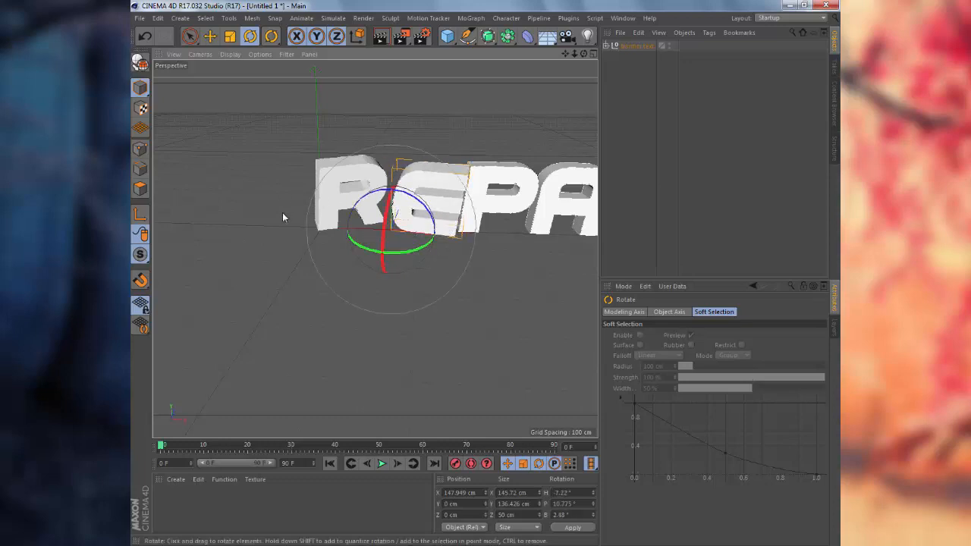
Set the E's depth position to 20 cm in Z.
{"action": "key", "text": "e"}
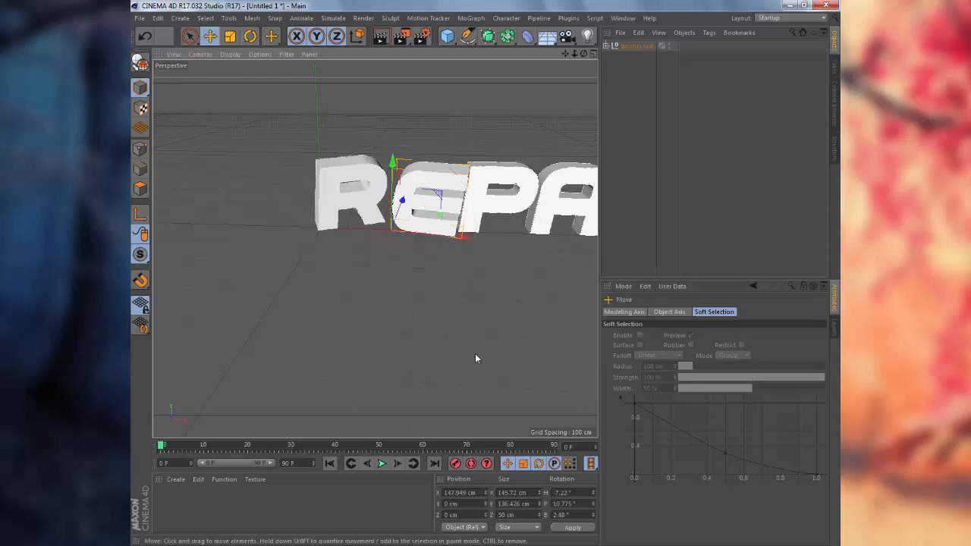
{"action": "left_click_drag", "start_coordinate": [362, 386], "coordinate": [455, 371], "text": "alt"}
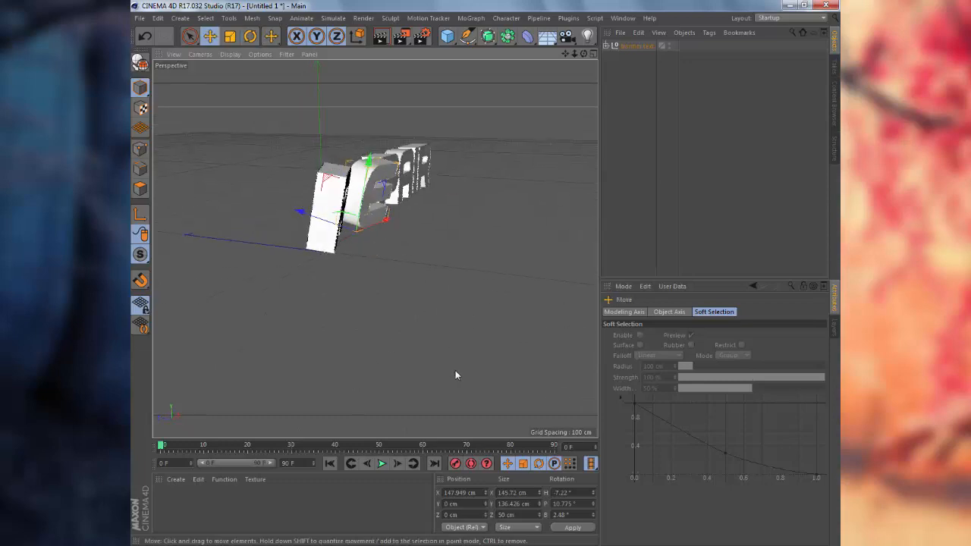
{"action": "left_click_drag", "start_coordinate": [439, 327], "coordinate": [327, 332], "text": "alt"}
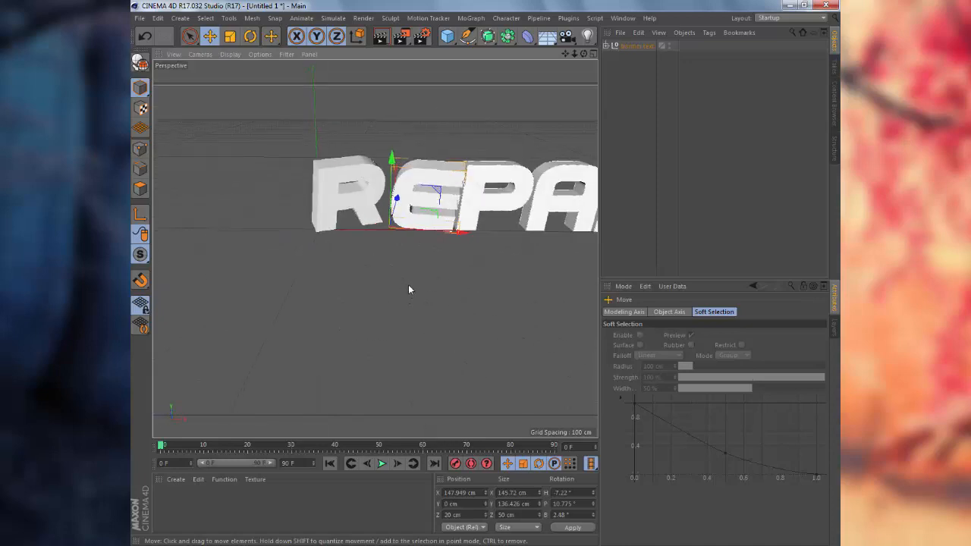
{"action": "key", "text": "Left"}
{"action": "key", "text": "Right"}
{"action": "key", "text": "Left"}
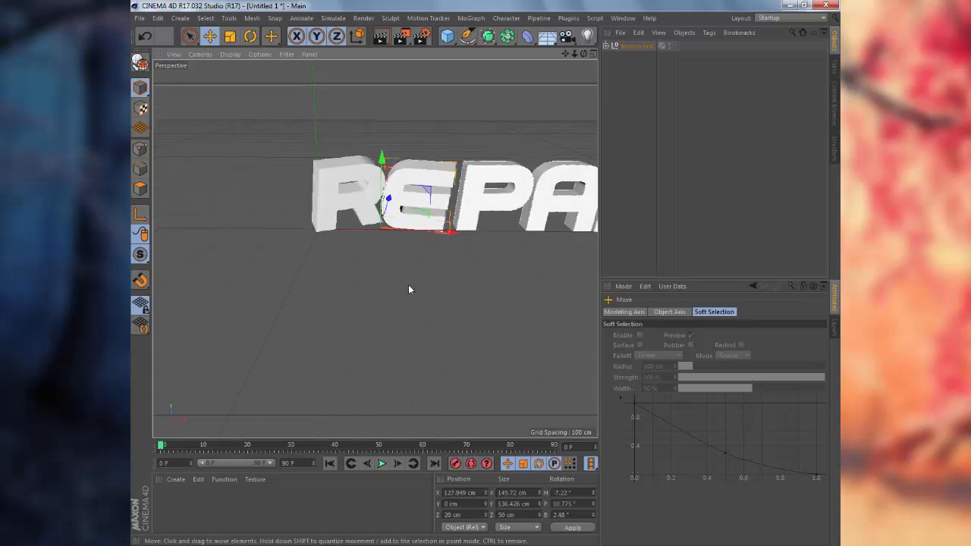
{"action": "left_click_drag", "start_coordinate": [408, 289], "coordinate": [396, 261], "text": "alt"}
{"action": "key", "text": "Right"}
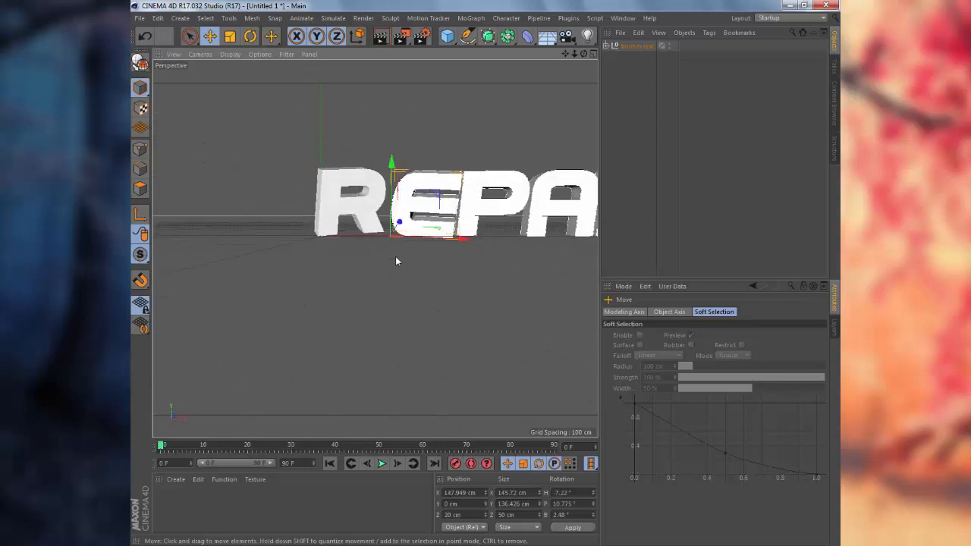
{"action": "left_click_drag", "start_coordinate": [465, 310], "coordinate": [449, 330], "text": "alt"}
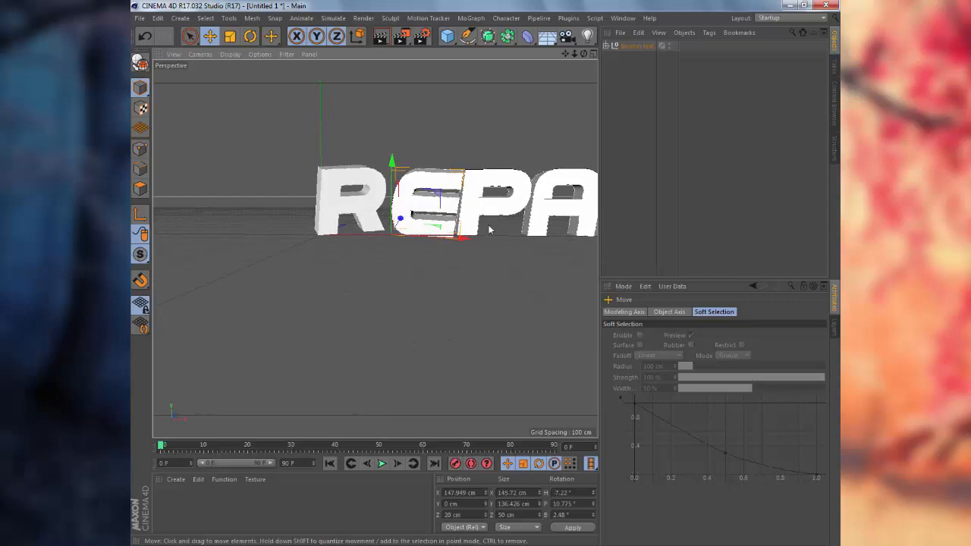
{"action": "left_click_drag", "start_coordinate": [493, 260], "coordinate": [416, 229], "text": "alt"}
{"action": "left_click", "coordinate": [416, 229]}
Tilt the P to about H 5.548°, P 15.197°, B 8.77°.
{"action": "key", "text": "r"}
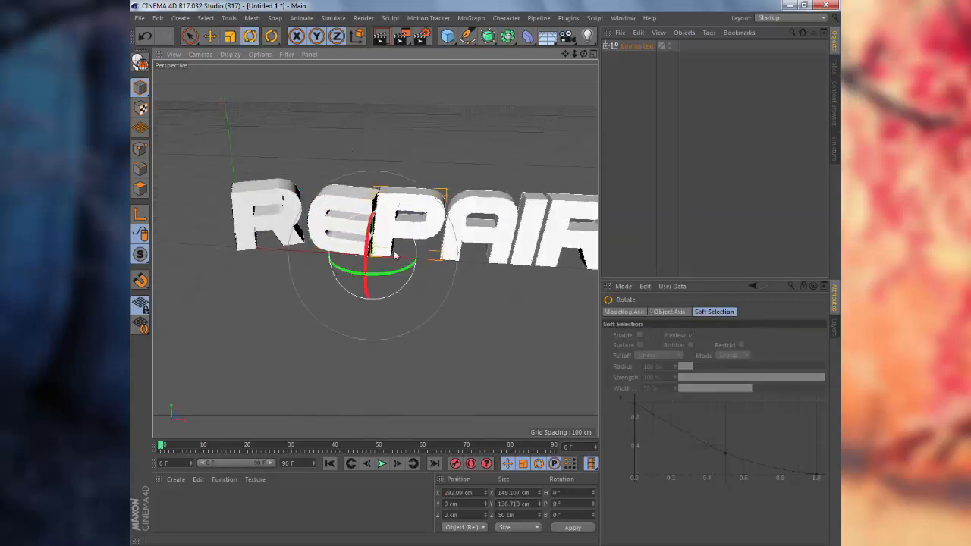
{"action": "mouse_move", "coordinate": [379, 278]}
{"action": "left_mouse_down"}
{"action": "mouse_move", "coordinate": [397, 278]}
{"action": "mouse_move", "coordinate": [368, 277]}
{"action": "mouse_move", "coordinate": [392, 280]}
{"action": "mouse_move", "coordinate": [384, 282]}
{"action": "left_mouse_up"}
{"action": "left_click_drag", "start_coordinate": [375, 248], "coordinate": [339, 239]}
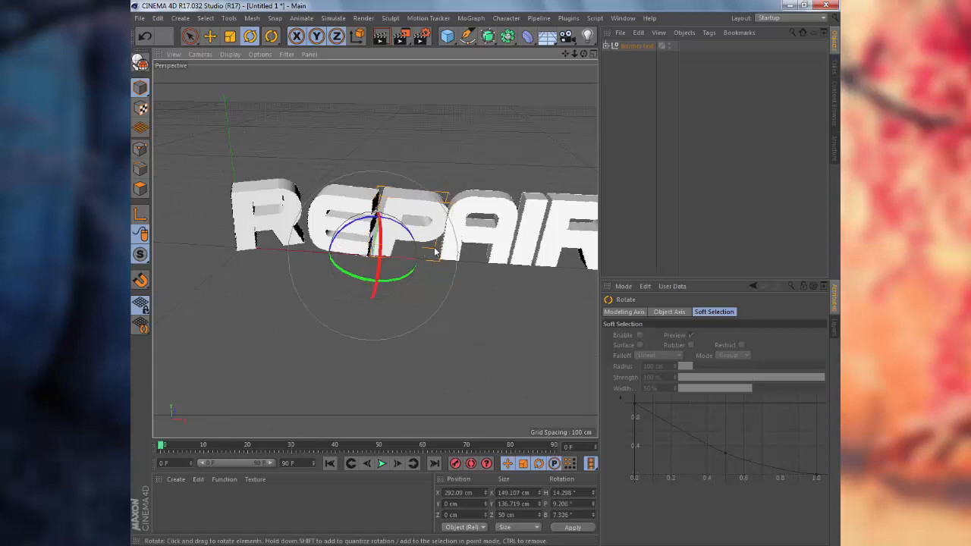
{"action": "left_click_drag", "start_coordinate": [435, 251], "coordinate": [427, 262]}
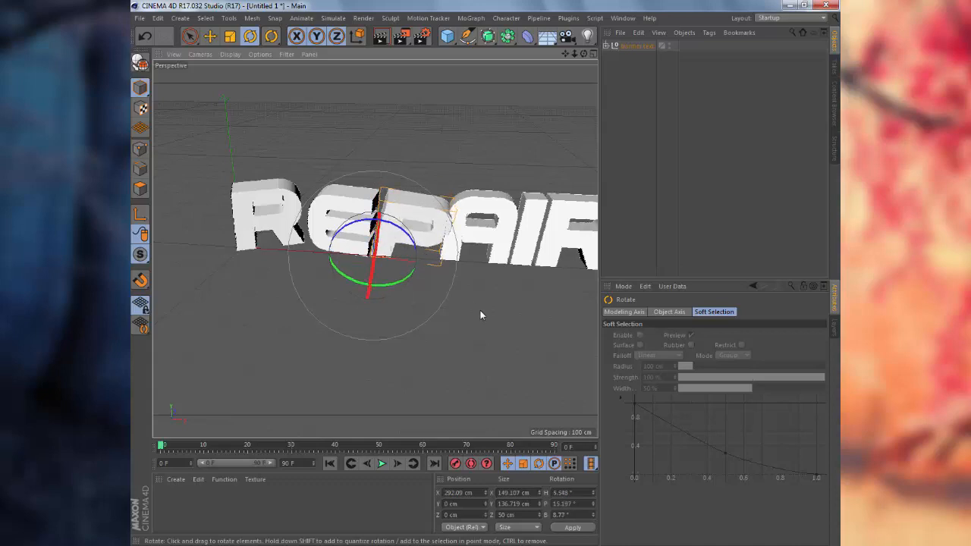
Nudge the P slightly to the right along X.
{"action": "left_click", "coordinate": [480, 311]}
{"action": "mouse_move", "coordinate": [439, 346]}
{"action": "left_mouse_down", "text": "alt"}
{"action": "mouse_move", "coordinate": [430, 283]}
{"action": "mouse_move", "coordinate": [469, 237]}
{"action": "mouse_move", "coordinate": [444, 273]}
{"action": "mouse_move", "coordinate": [394, 301]}
{"action": "left_mouse_up", "text": "alt"}
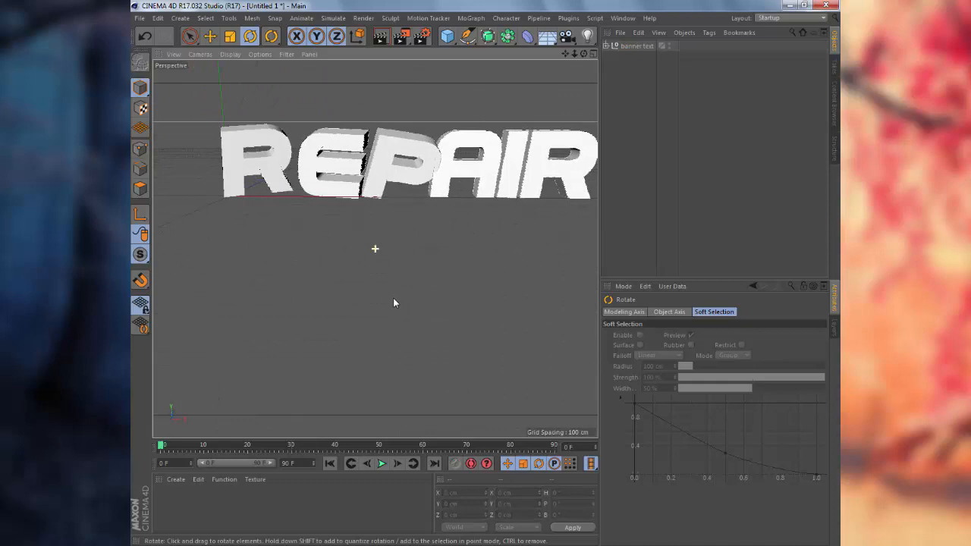
{"action": "left_click", "coordinate": [381, 173]}
{"action": "key", "text": "e"}
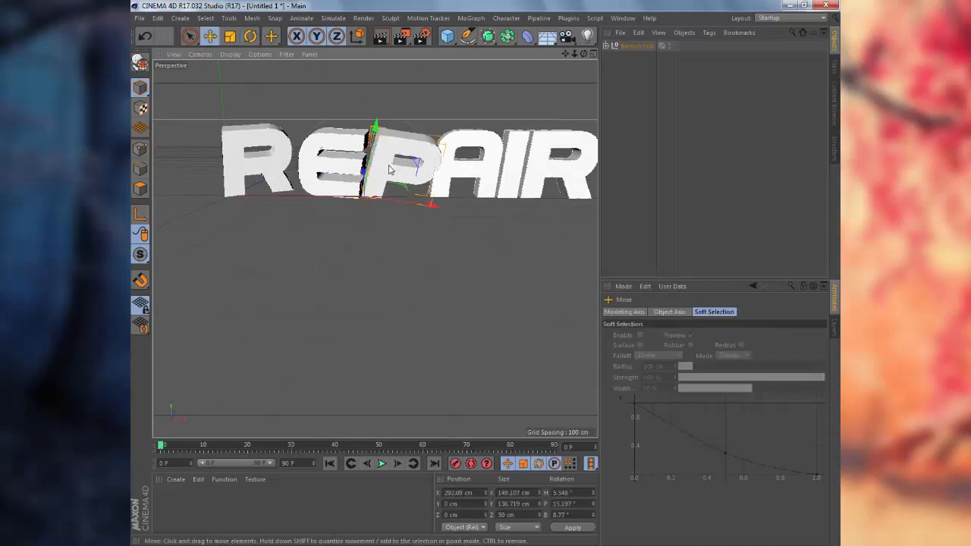
{"action": "left_click_drag", "start_coordinate": [390, 168], "coordinate": [400, 168]}
Shift the I and final R right, undoing an accidental move of the A.
{"action": "left_click", "coordinate": [531, 170]}
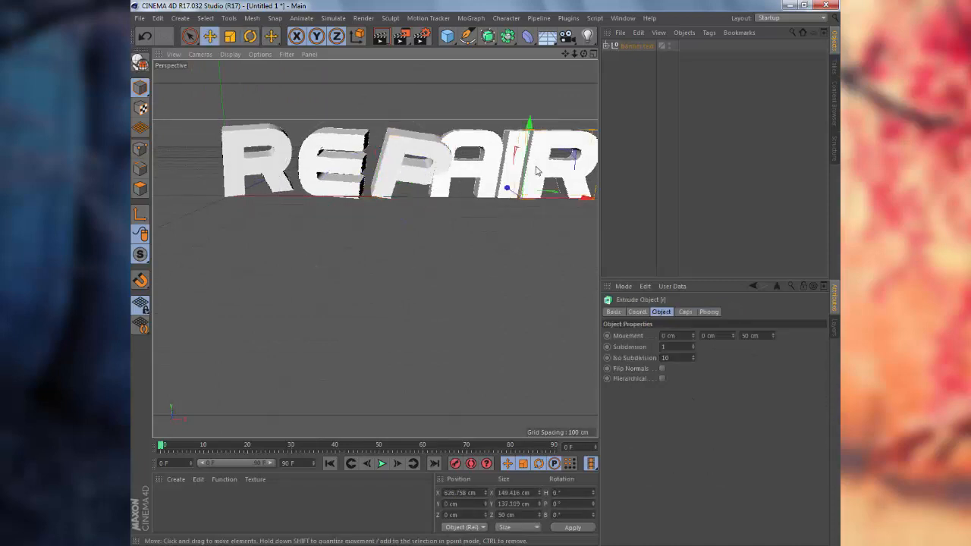
{"action": "mouse_move", "coordinate": [537, 171]}
{"action": "left_mouse_down"}
{"action": "mouse_move", "coordinate": [567, 172]}
{"action": "mouse_move", "coordinate": [546, 173]}
{"action": "left_mouse_up"}
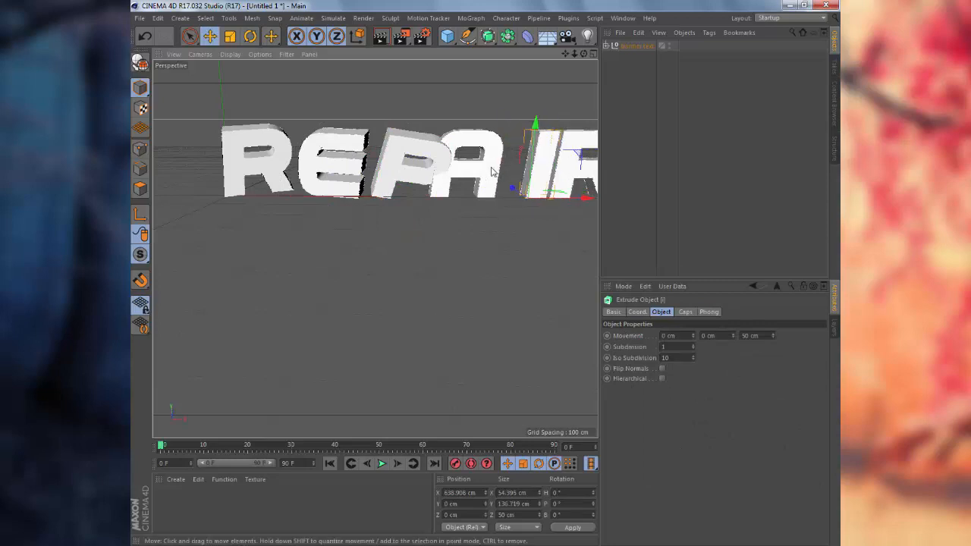
{"action": "left_click", "coordinate": [488, 170]}
{"action": "left_click_drag", "start_coordinate": [487, 170], "coordinate": [507, 171]}
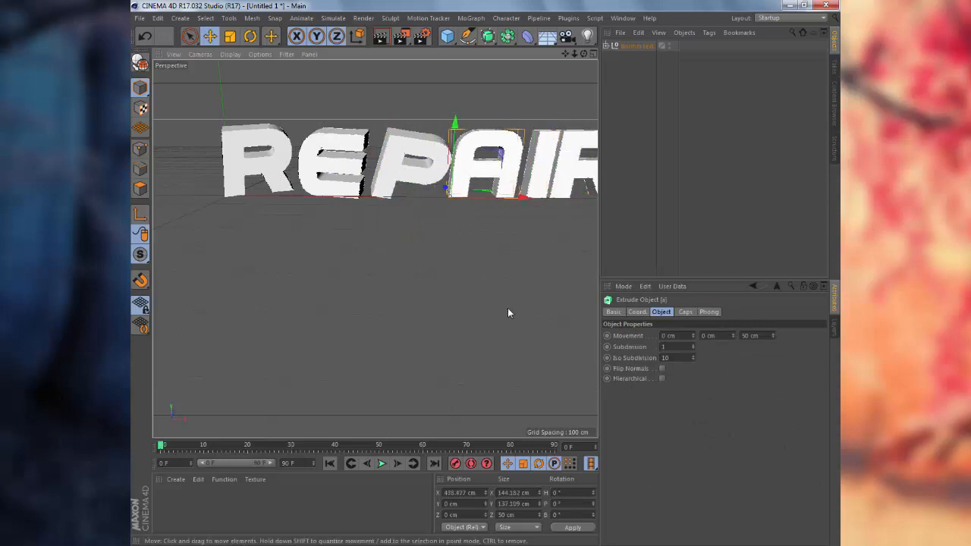
{"action": "mouse_move", "coordinate": [507, 308]}
{"action": "left_mouse_down", "text": "alt"}
{"action": "mouse_move", "coordinate": [476, 309]}
{"action": "mouse_move", "coordinate": [512, 310]}
{"action": "left_mouse_up", "text": "alt"}
{"action": "middle_click_drag", "start_coordinate": [512, 310], "coordinate": [444, 325], "text": "alt"}
{"action": "mouse_move", "coordinate": [444, 325]}
{"action": "left_mouse_down", "text": "alt"}
{"action": "mouse_move", "coordinate": [503, 342]}
{"action": "mouse_move", "coordinate": [455, 315]}
{"action": "left_mouse_up", "text": "alt"}
{"action": "left_click", "coordinate": [159, 20]}
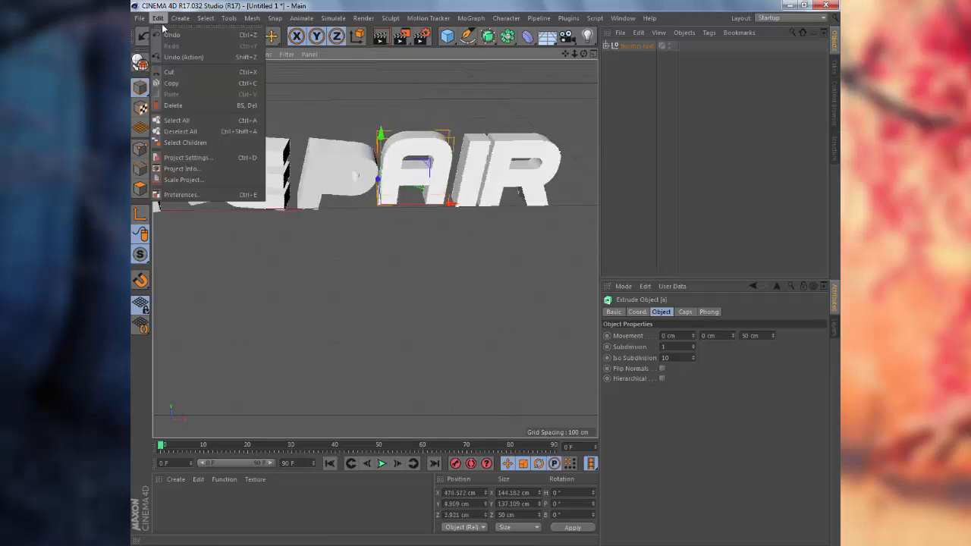
{"action": "left_click", "coordinate": [174, 34]}
Step the final R further right on its baseline and check REPAIR from several angles.
{"action": "left_click", "coordinate": [502, 171]}
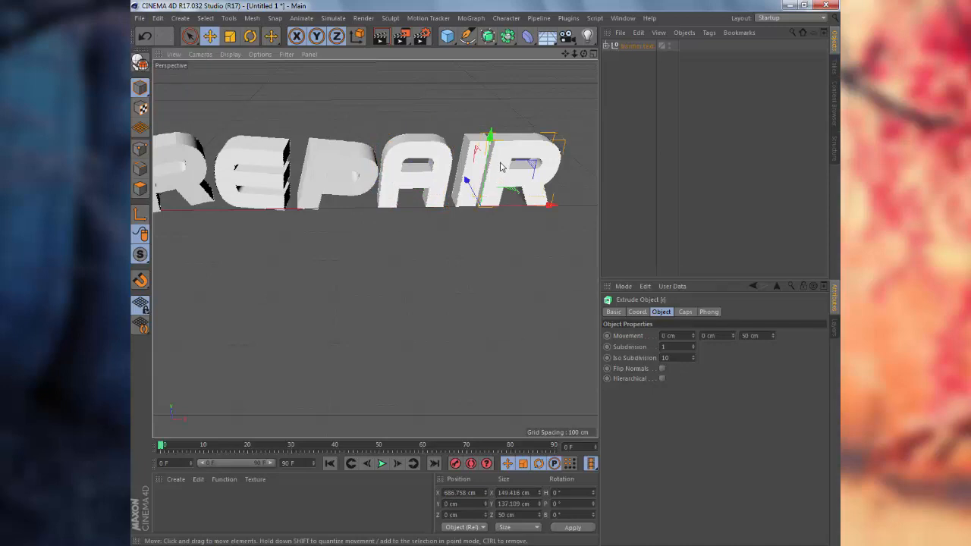
{"action": "key", "text": "Right"}
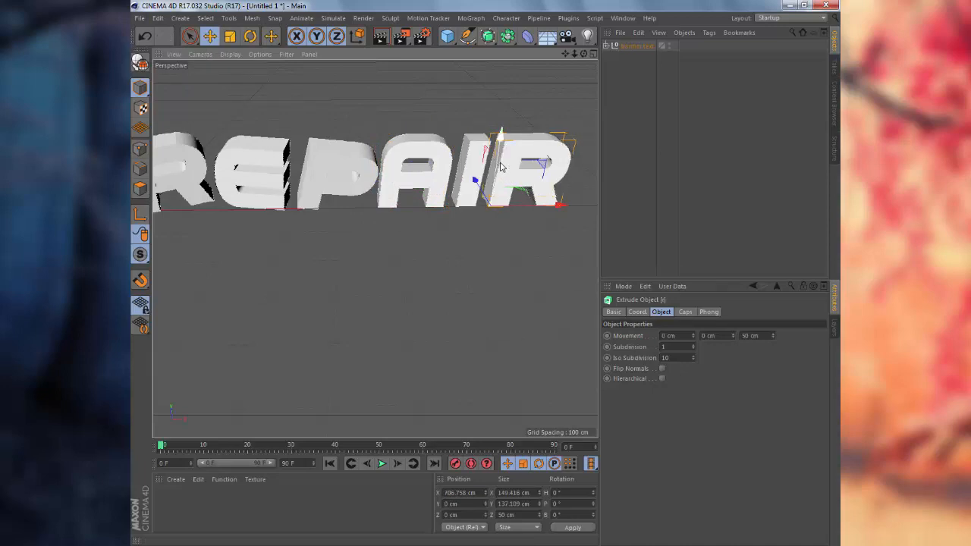
{"action": "key", "text": "Down"}
{"action": "key", "text": "Up"}
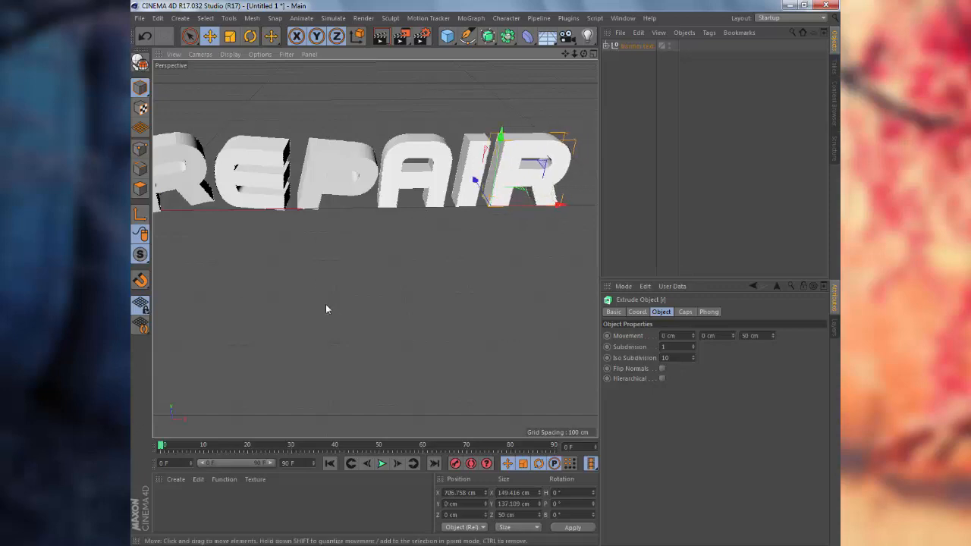
{"action": "left_click_drag", "start_coordinate": [326, 308], "coordinate": [297, 267], "text": "alt"}
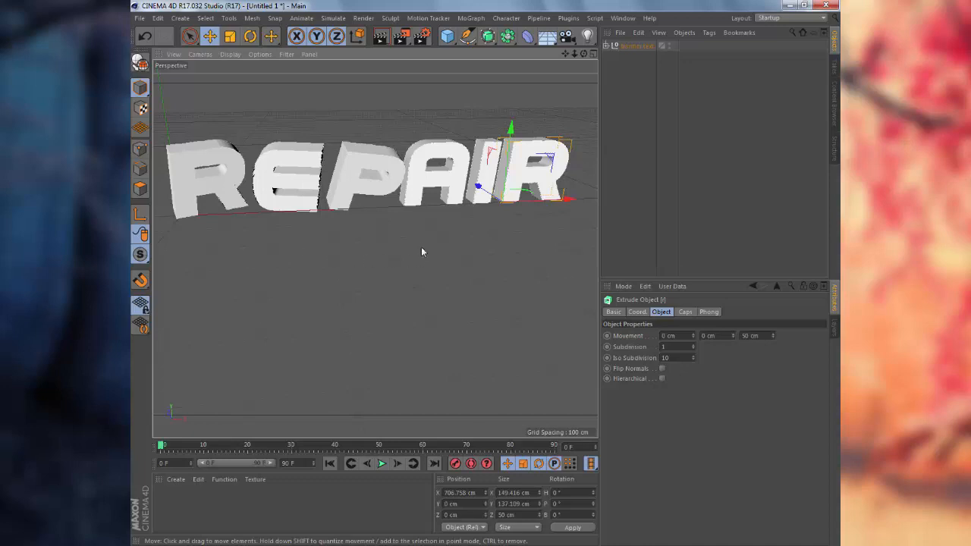
{"action": "left_click_drag", "start_coordinate": [423, 249], "coordinate": [382, 217], "text": "alt"}
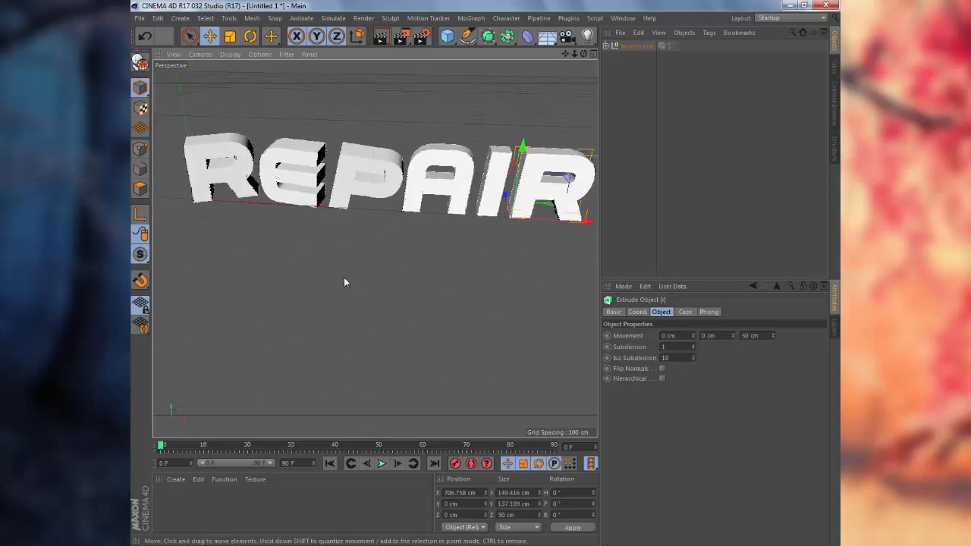
{"action": "left_click_drag", "start_coordinate": [345, 281], "coordinate": [380, 279], "text": "alt"}
{"action": "left_click", "coordinate": [402, 185]}
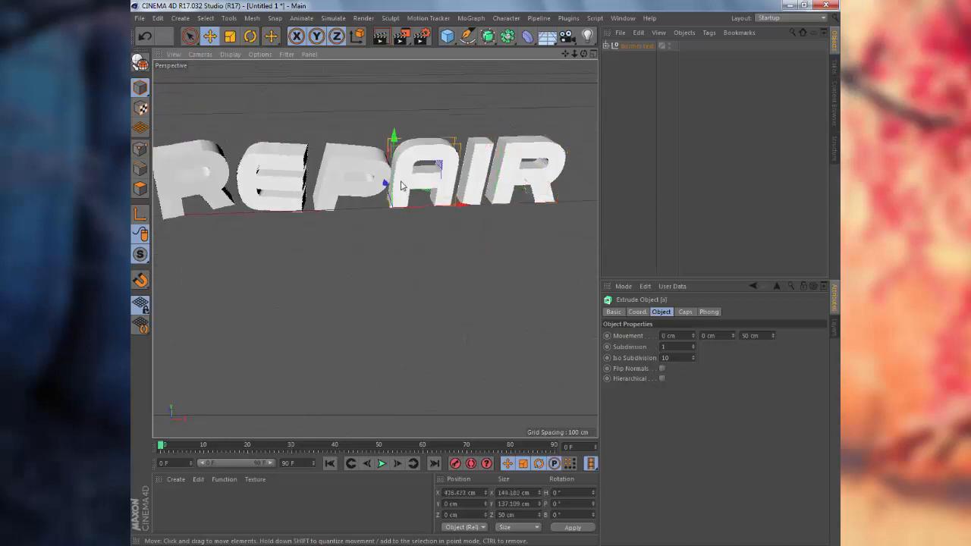
Rotate the A to H -15.528°, P 4.475°, B 7.696°.
{"action": "key", "text": "r"}
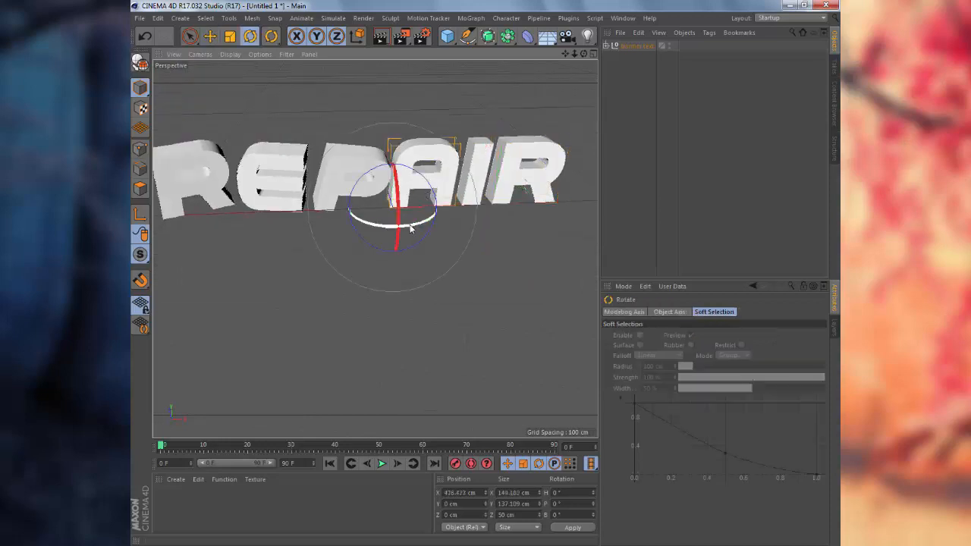
{"action": "left_click_drag", "start_coordinate": [419, 224], "coordinate": [410, 176]}
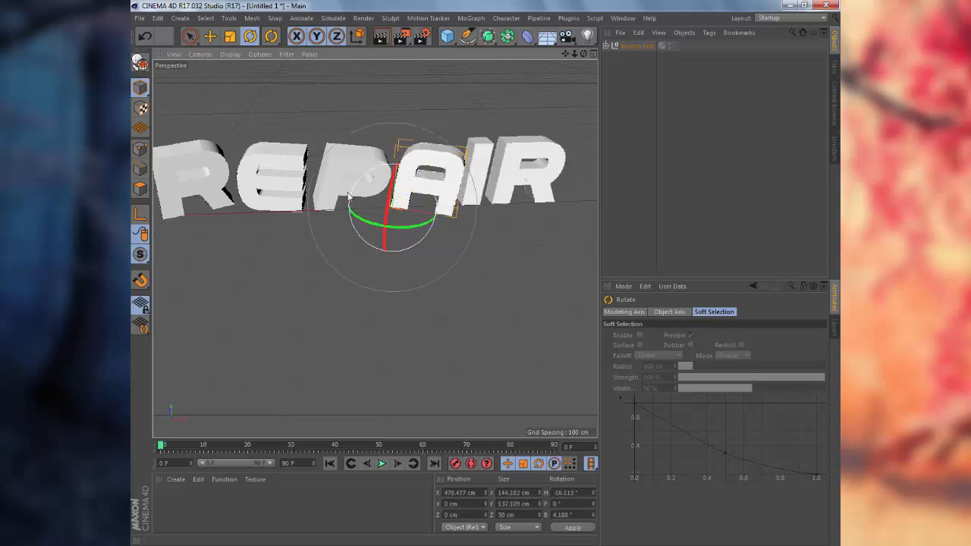
{"action": "left_click_drag", "start_coordinate": [362, 225], "coordinate": [387, 234]}
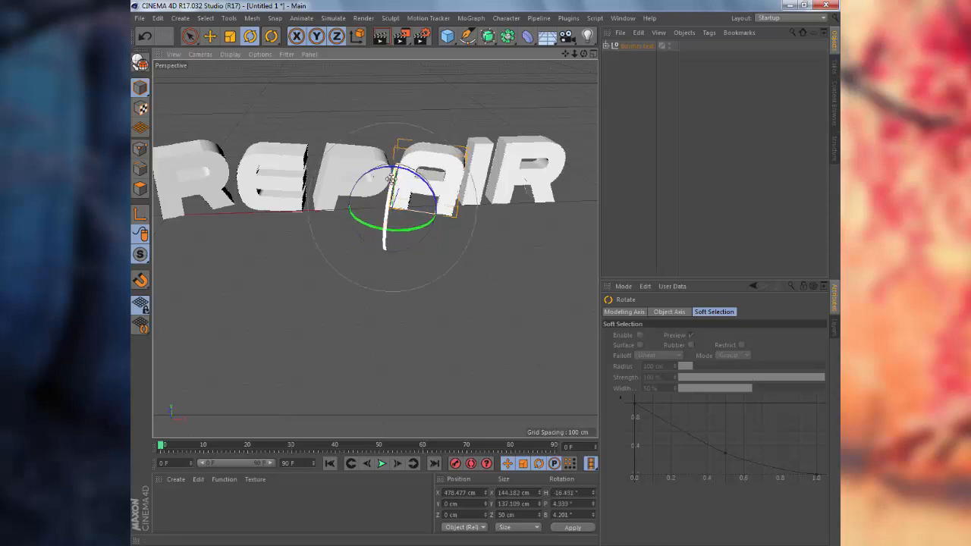
{"action": "left_click_drag", "start_coordinate": [395, 153], "coordinate": [400, 154]}
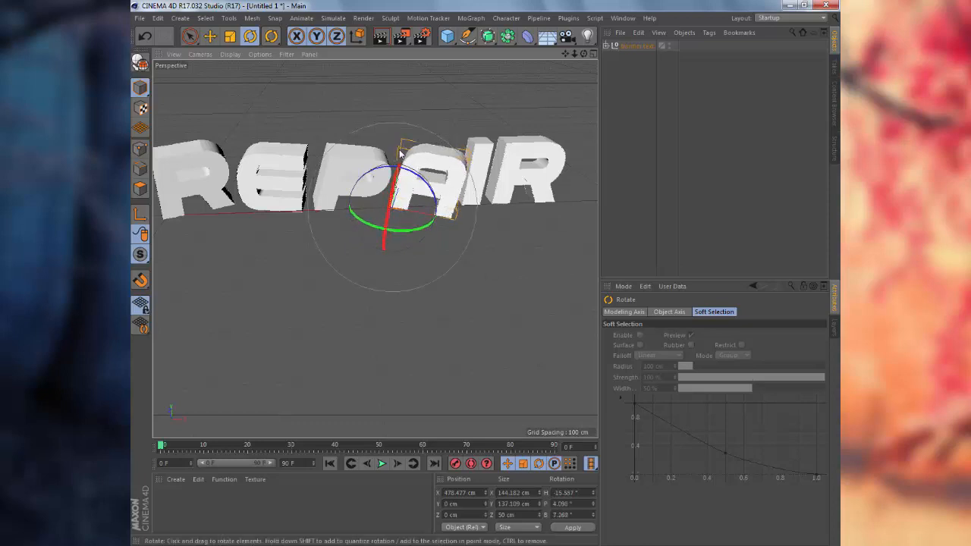
Push the A letter back 20 cm along the Z axis.
{"action": "left_click", "coordinate": [480, 301]}
{"action": "left_click_drag", "start_coordinate": [481, 301], "coordinate": [520, 341], "text": "alt"}
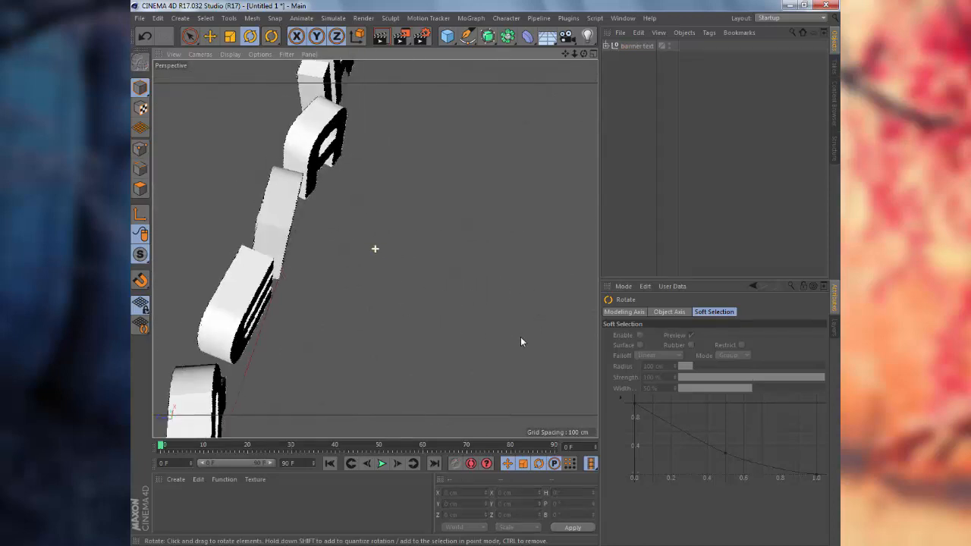
{"action": "left_click", "coordinate": [322, 162]}
{"action": "key", "text": "e"}
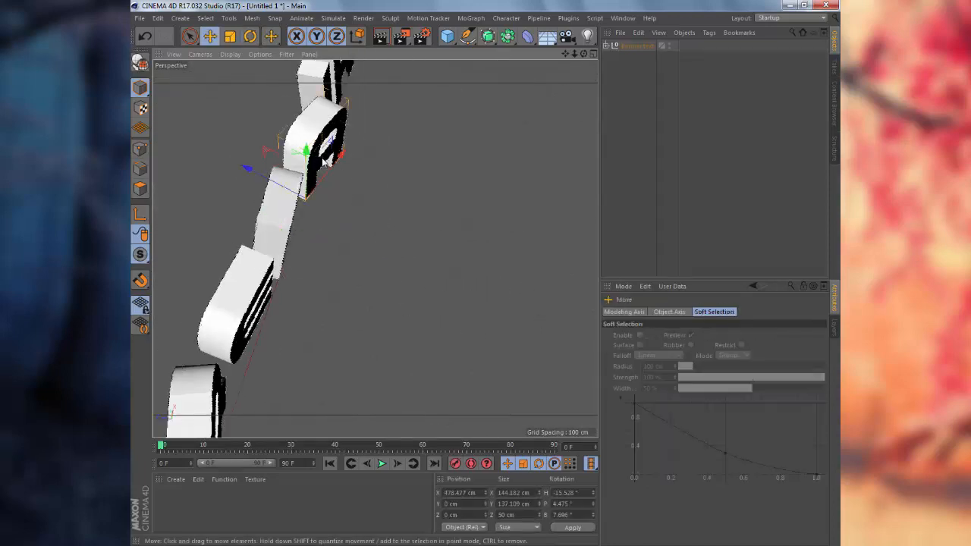
{"action": "left_click_drag", "start_coordinate": [322, 162], "coordinate": [403, 202]}
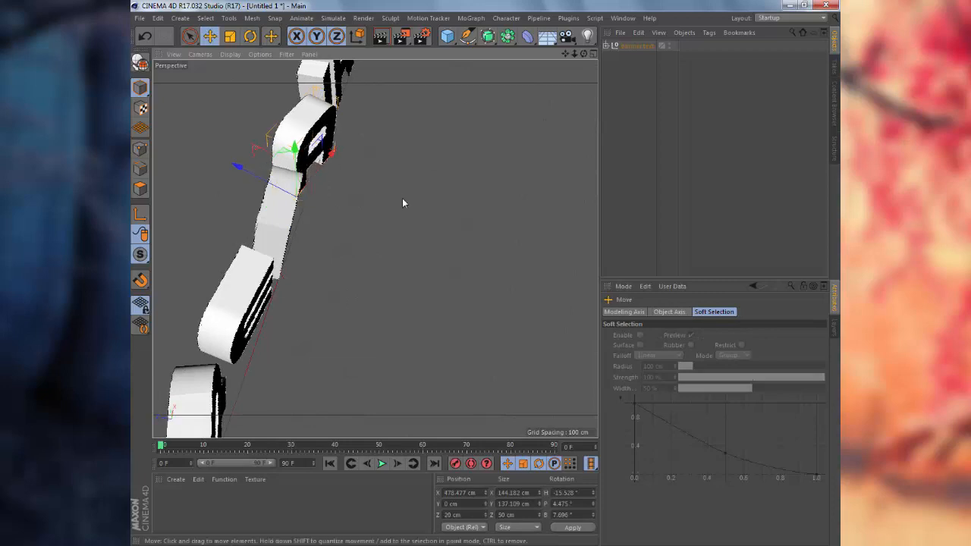
{"action": "left_click", "coordinate": [449, 242]}
{"action": "left_click_drag", "start_coordinate": [449, 243], "coordinate": [540, 163], "text": "alt"}
{"action": "left_click", "coordinate": [511, 168]}
Nudge the I letter slightly along X, opening a gap before the R.
{"action": "left_click", "coordinate": [480, 165]}
{"action": "mouse_move", "coordinate": [479, 164]}
{"action": "left_mouse_down"}
{"action": "mouse_move", "coordinate": [497, 164]}
{"action": "mouse_move", "coordinate": [474, 165]}
{"action": "left_mouse_up"}
{"action": "key", "text": "Left"}
{"action": "key", "text": "Left"}
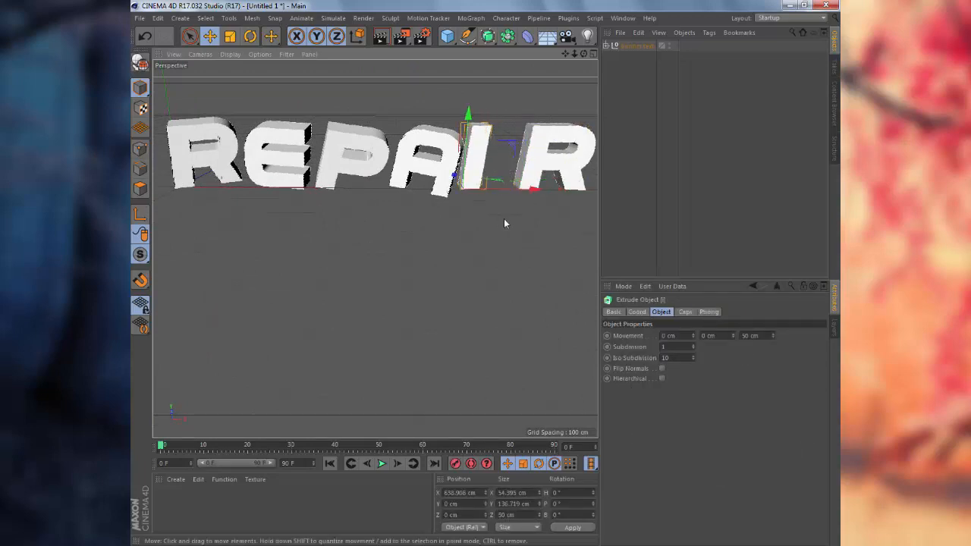
{"action": "left_click_drag", "start_coordinate": [529, 236], "coordinate": [408, 161], "text": "alt"}
Tilt the I letter to H -2.852°, P 5.455°, B 7.795°.
{"action": "key", "text": "r"}
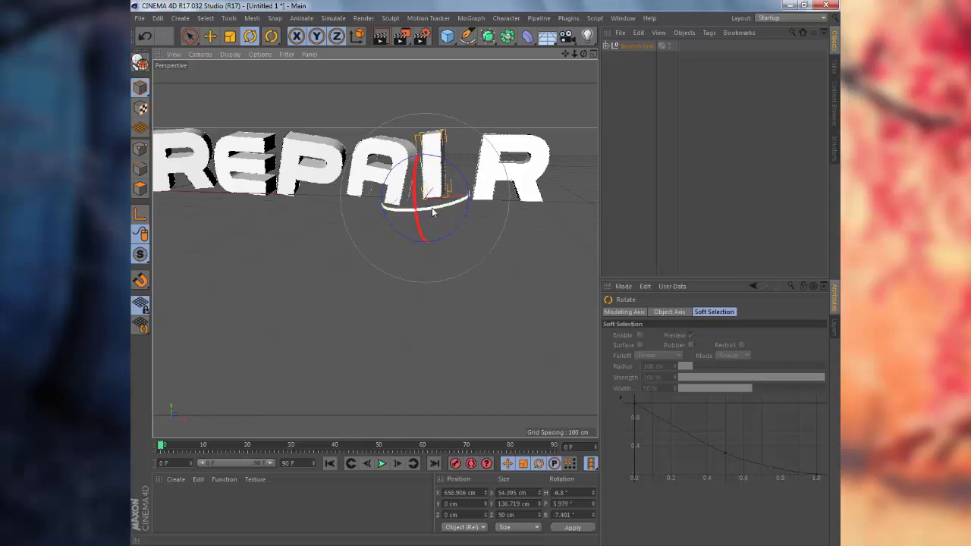
{"action": "left_click", "coordinate": [465, 289]}
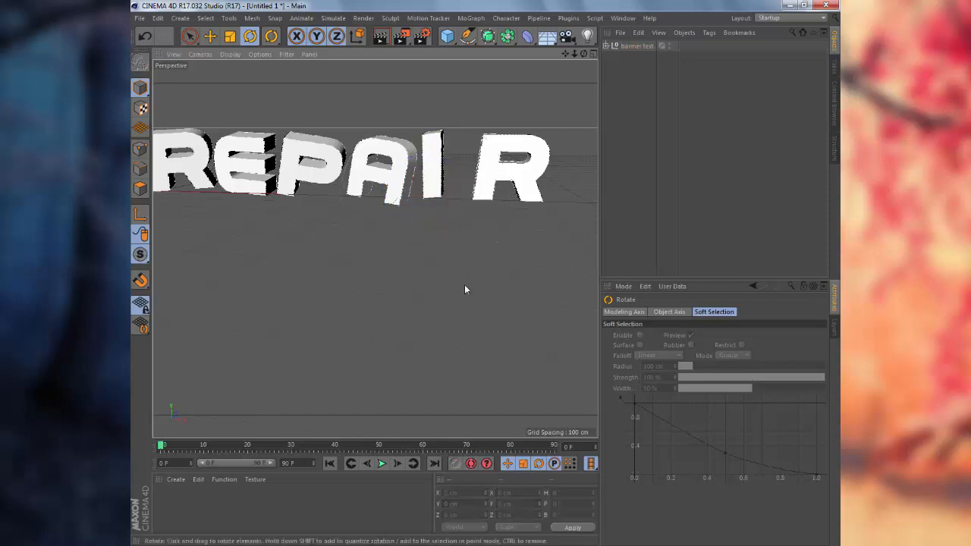
{"action": "left_click_drag", "start_coordinate": [417, 311], "coordinate": [430, 183], "text": "alt"}
{"action": "left_click", "coordinate": [430, 183]}
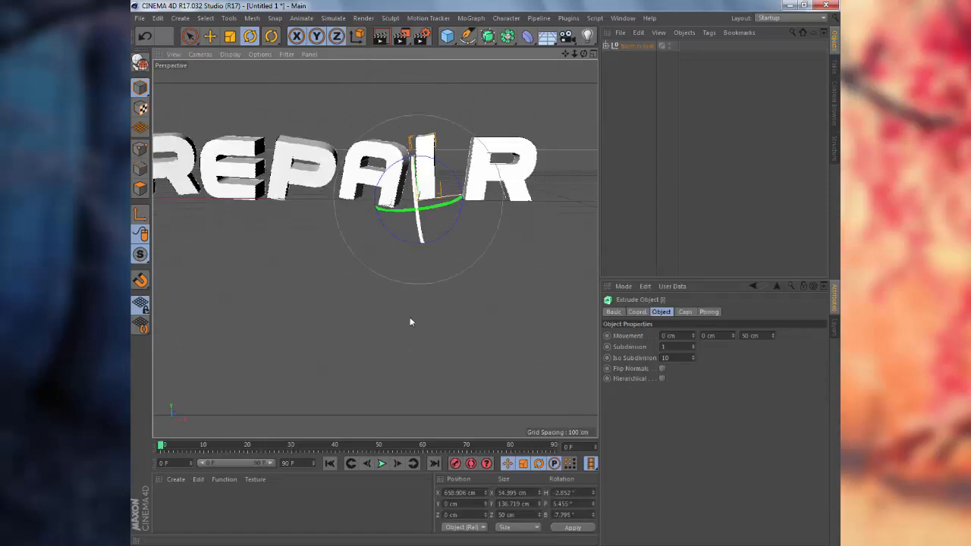
{"action": "mouse_move", "coordinate": [364, 379]}
{"action": "left_mouse_down", "text": "alt"}
{"action": "mouse_move", "coordinate": [488, 416]}
{"action": "mouse_move", "coordinate": [421, 416]}
{"action": "left_mouse_up", "text": "alt"}
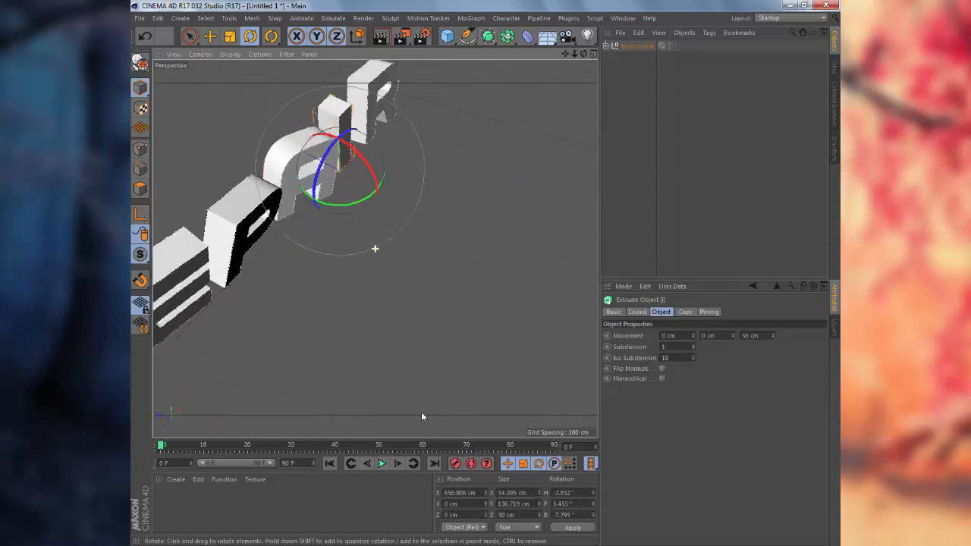
Move the I letter down to Y -10.188 cm and back to Z 18.6 cm.
{"action": "key", "text": "e"}
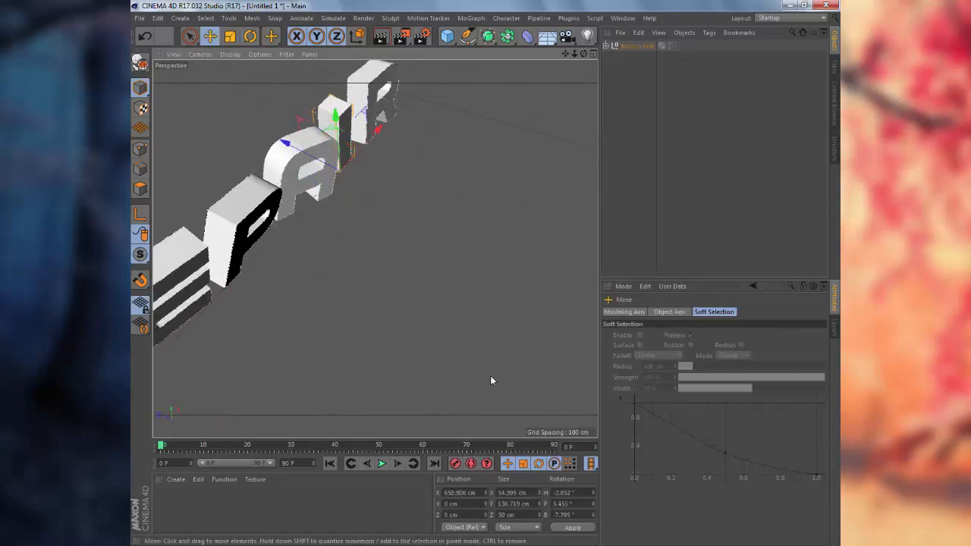
{"action": "left_click_drag", "start_coordinate": [490, 375], "coordinate": [410, 280], "text": "alt"}
{"action": "left_click_drag", "start_coordinate": [424, 151], "coordinate": [421, 128]}
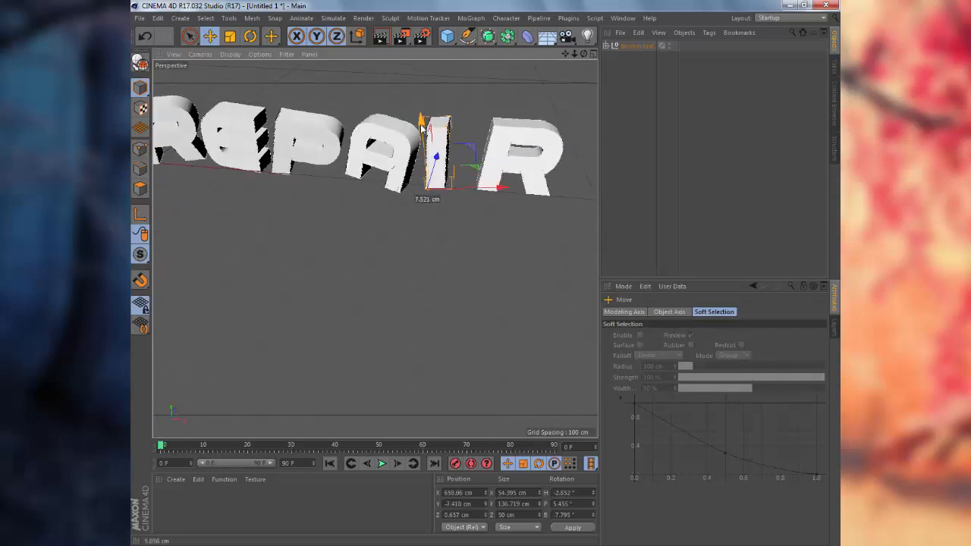
{"action": "left_click_drag", "start_coordinate": [439, 162], "coordinate": [470, 176]}
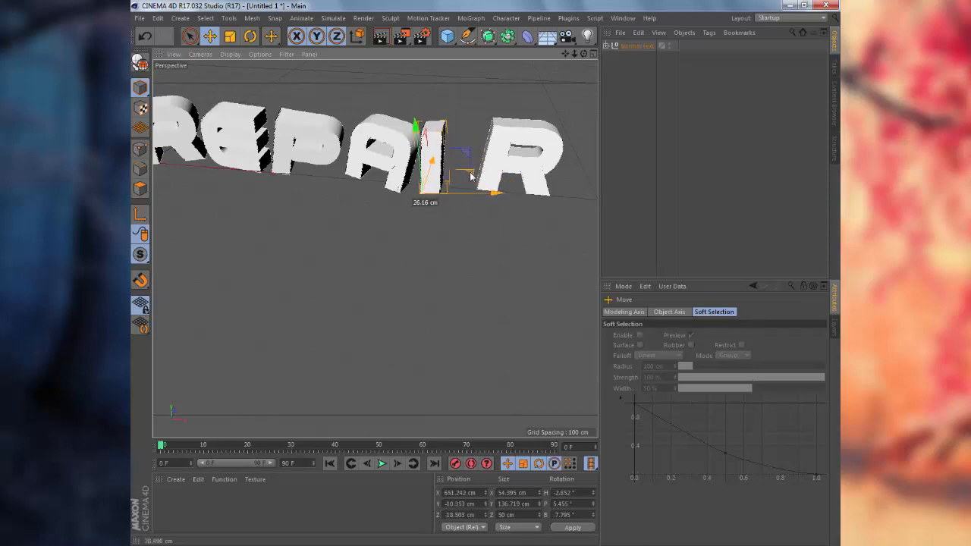
{"action": "left_click_drag", "start_coordinate": [440, 211], "coordinate": [415, 231], "text": "alt"}
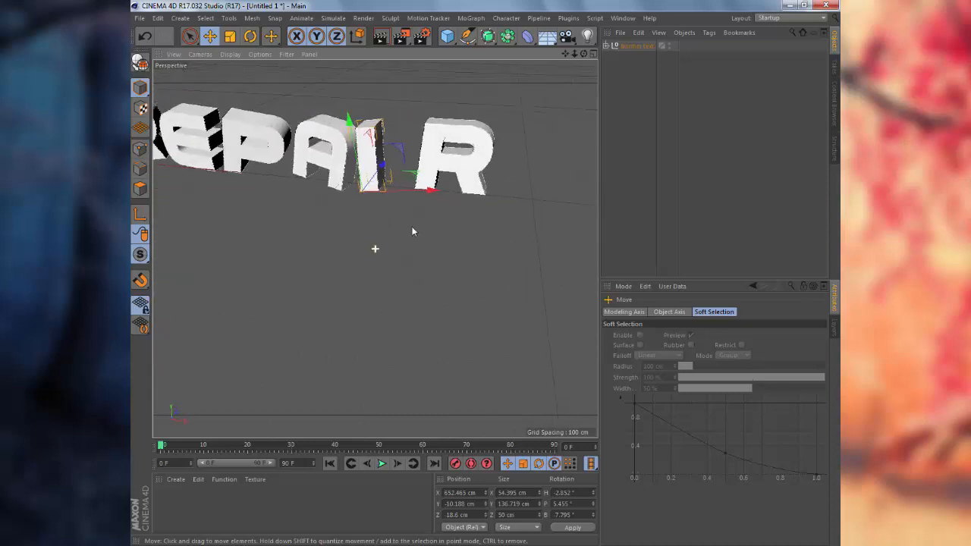
Tilt the last R to H -16.79°, P 8.923°, B 8.161°.
{"action": "left_click", "coordinate": [437, 178]}
{"action": "key", "text": "r"}
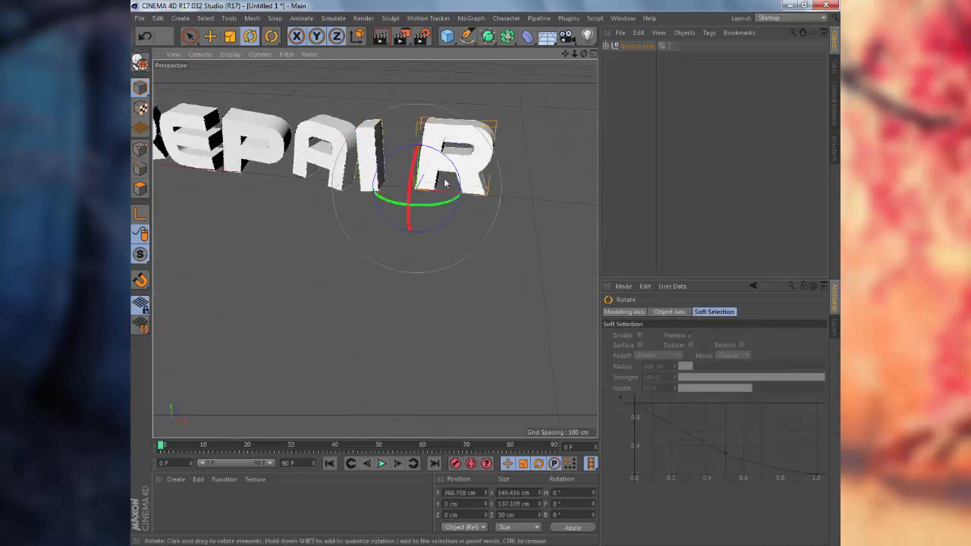
{"action": "left_click_drag", "start_coordinate": [425, 203], "coordinate": [384, 215]}
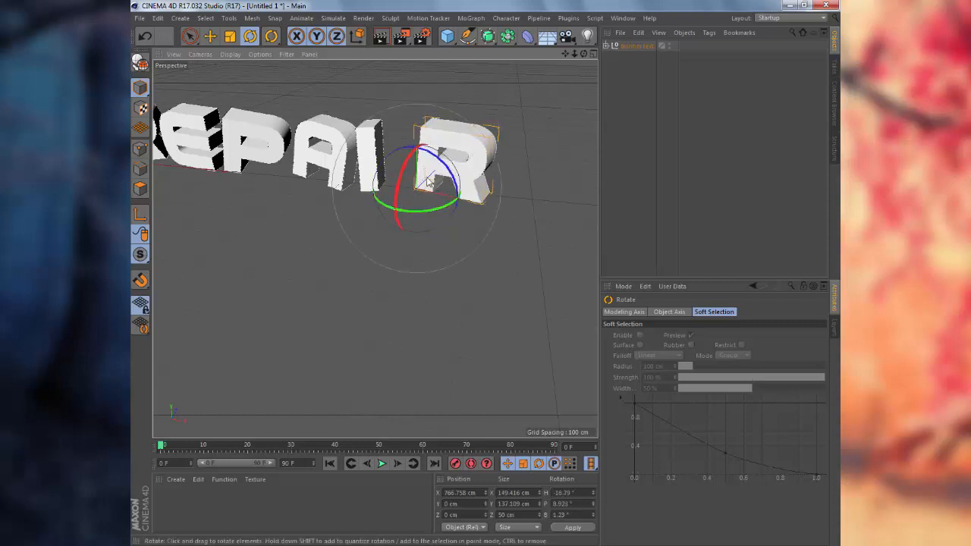
{"action": "left_click_drag", "start_coordinate": [448, 168], "coordinate": [450, 176]}
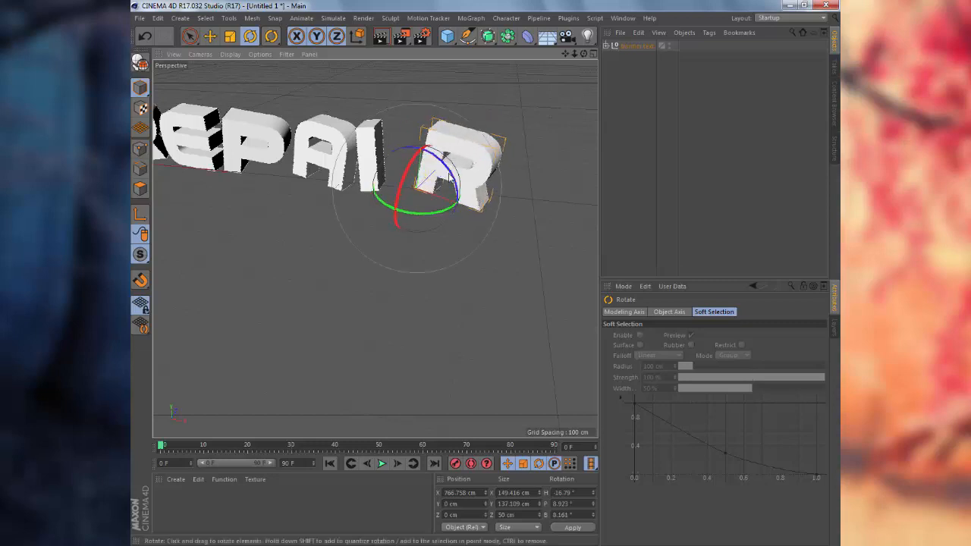
Shift the last R left toward the I, ending at Z -13.475 cm.
{"action": "key", "text": "e"}
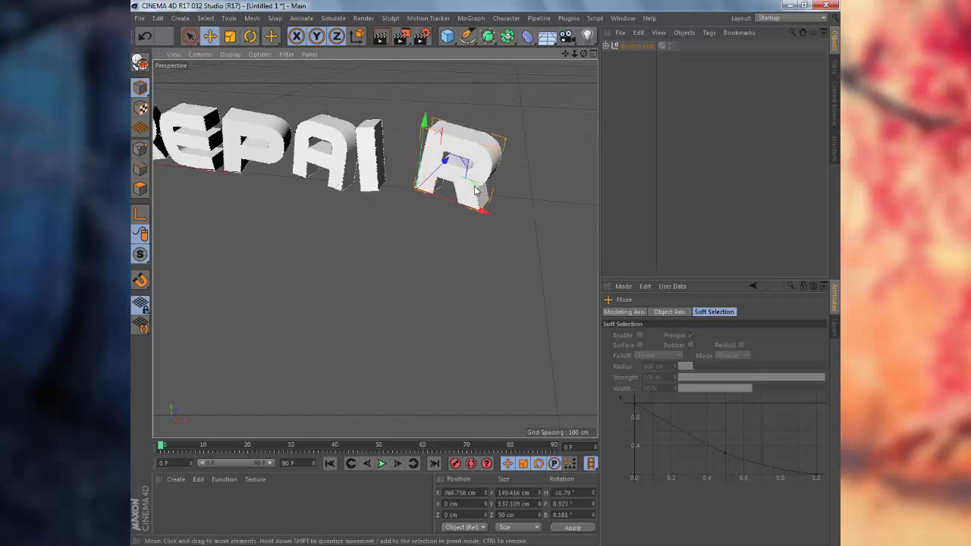
{"action": "left_click_drag", "start_coordinate": [490, 199], "coordinate": [463, 203]}
{"action": "left_click_drag", "start_coordinate": [375, 249], "coordinate": [356, 253], "text": "alt"}
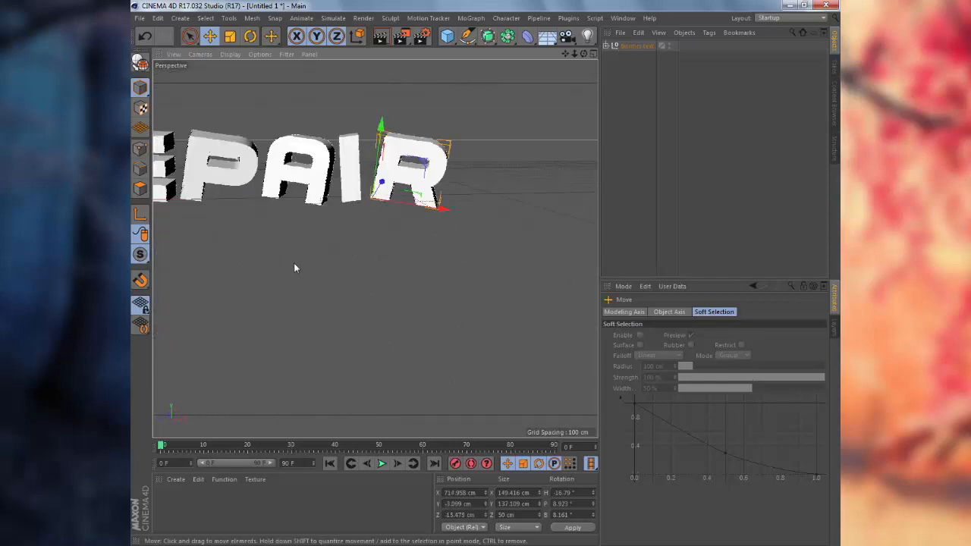
{"action": "left_click_drag", "start_coordinate": [295, 269], "coordinate": [379, 253], "text": "alt"}
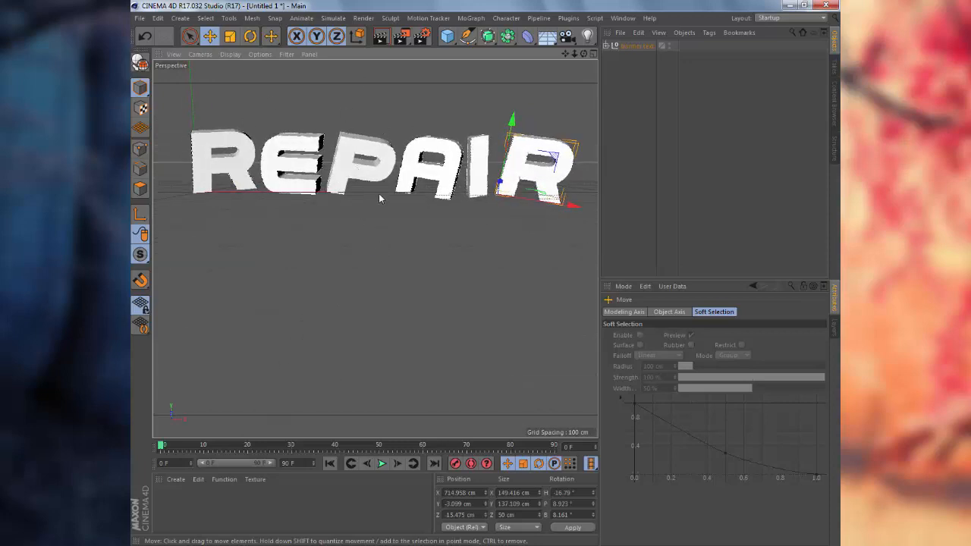
Give the P letter a new tilt of its own.
{"action": "left_click_drag", "start_coordinate": [378, 194], "coordinate": [356, 189], "text": "alt"}
{"action": "left_click", "coordinate": [341, 177]}
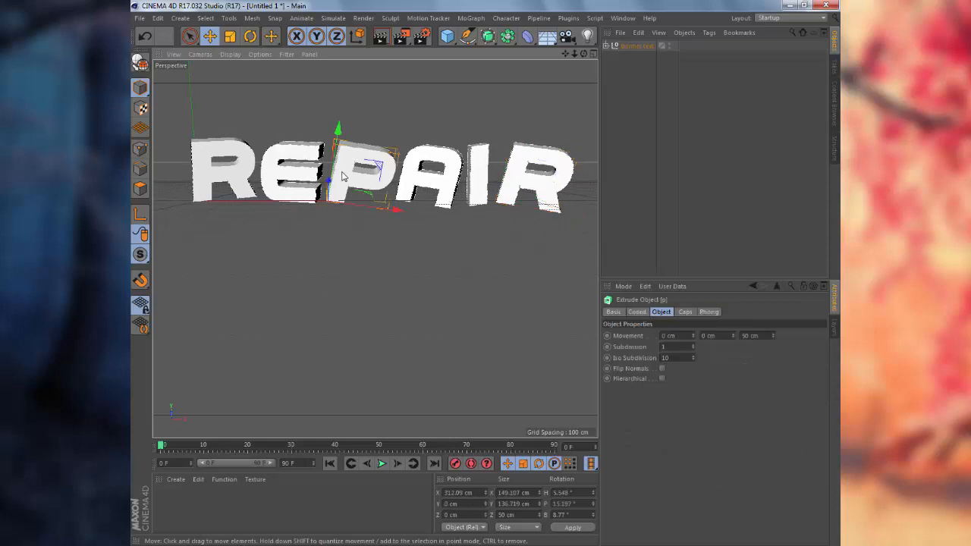
{"action": "key", "text": "r"}
{"action": "left_click_drag", "start_coordinate": [397, 157], "coordinate": [393, 157]}
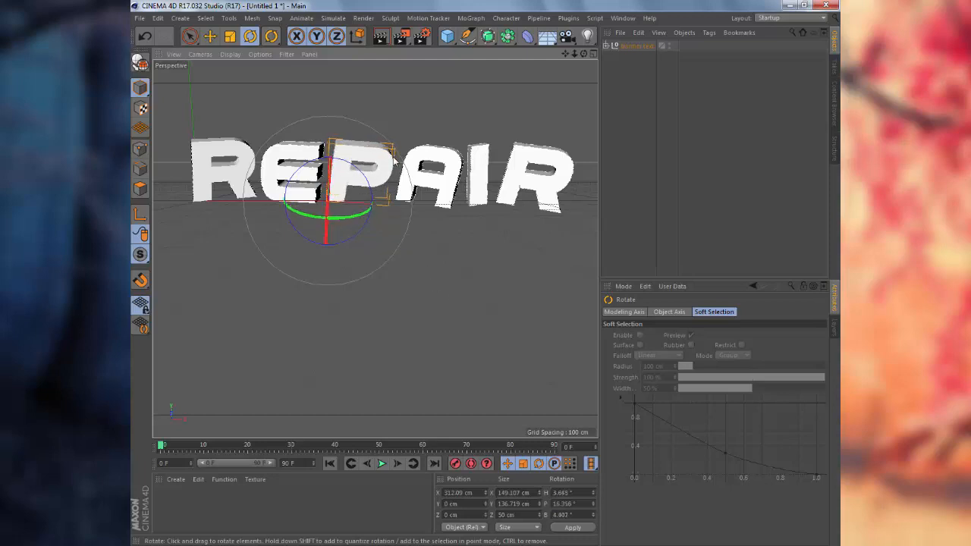
Move the A to Y 14.873 cm and re-tilt it to H -21.486°, P 3.649°, B 8.118°.
{"action": "key", "text": "e"}
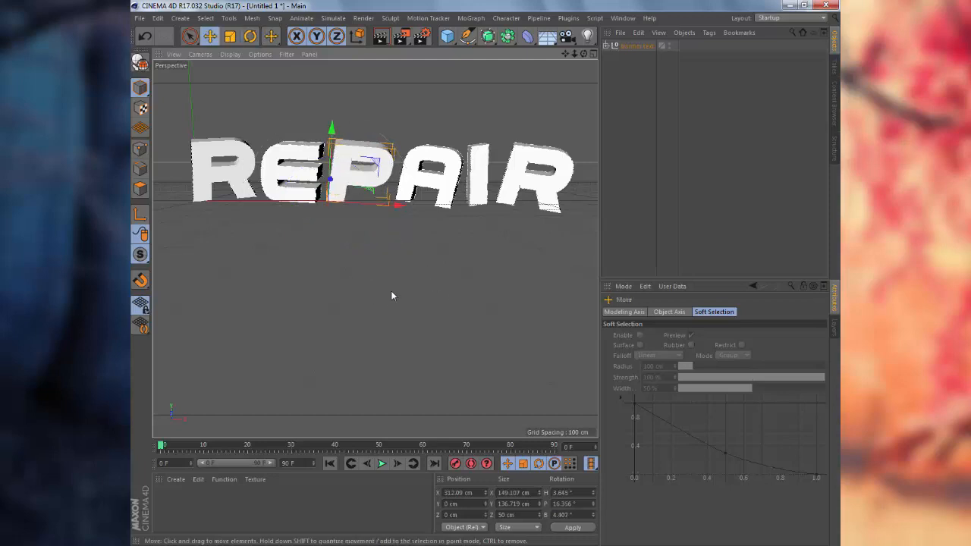
{"action": "left_click", "coordinate": [408, 160]}
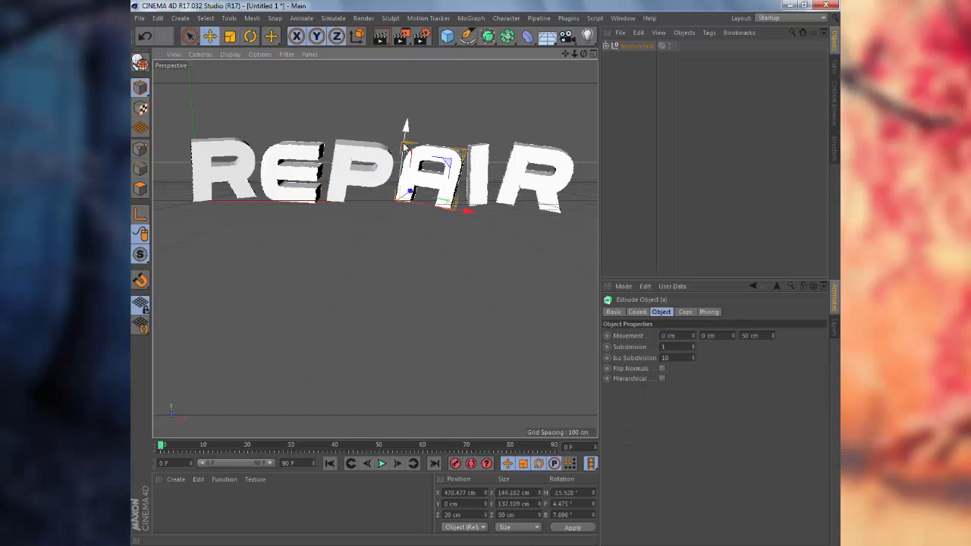
{"action": "mouse_move", "coordinate": [404, 144]}
{"action": "left_mouse_down"}
{"action": "mouse_move", "coordinate": [410, 149]}
{"action": "mouse_move", "coordinate": [391, 146]}
{"action": "left_mouse_up"}
{"action": "key", "text": "r"}
{"action": "left_click", "coordinate": [486, 241]}
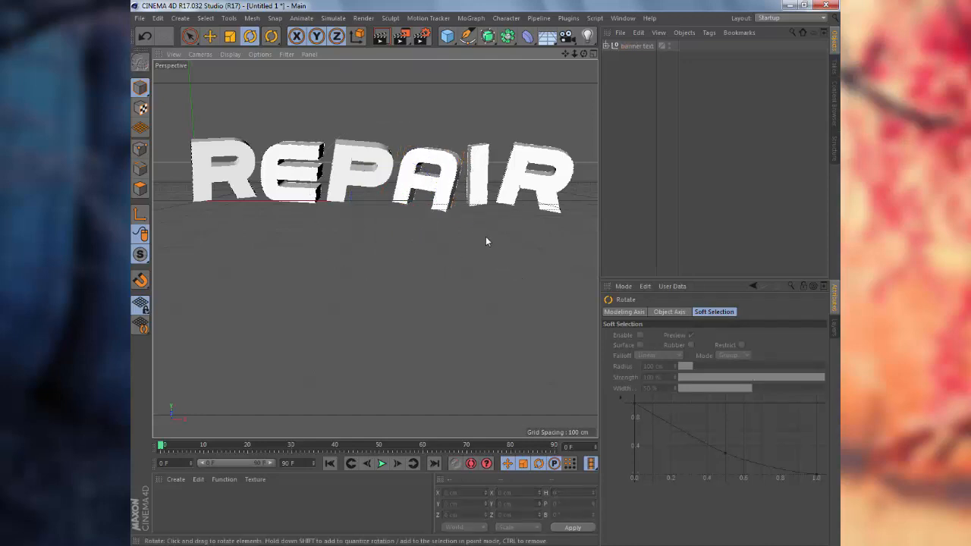
{"action": "left_click", "coordinate": [437, 179]}
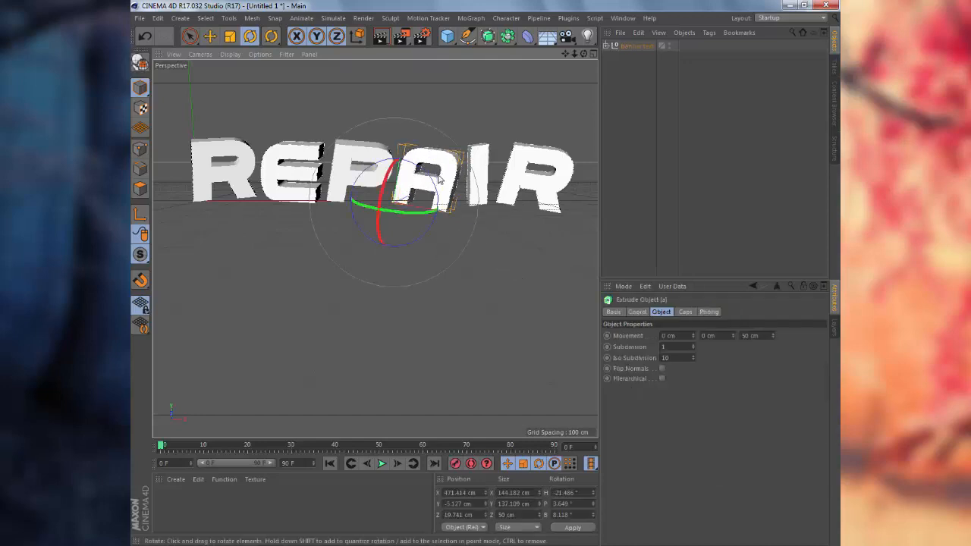
{"action": "key", "text": "e"}
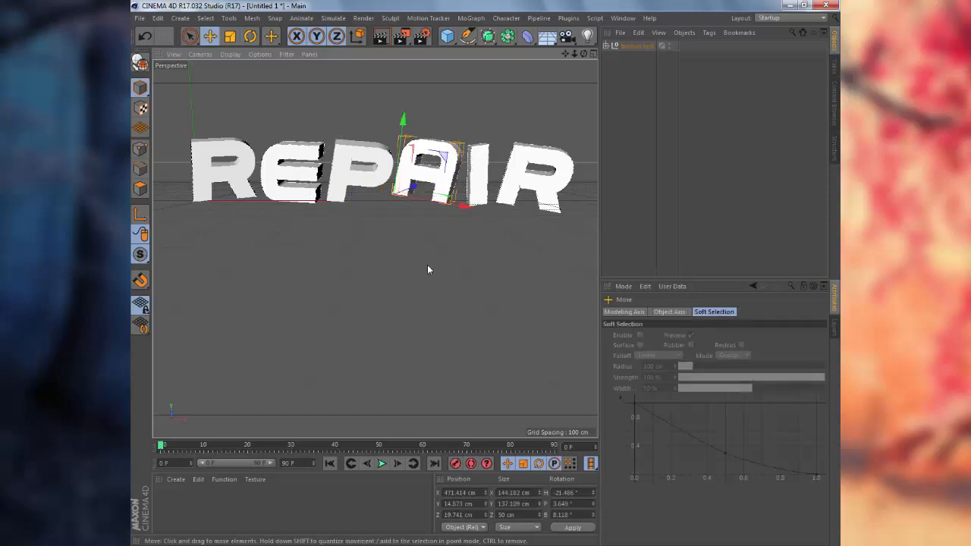
Select each REPAIR letter in turn to check its placement, then deselect all.
{"action": "left_click", "coordinate": [430, 268]}
{"action": "left_click", "coordinate": [471, 177]}
{"action": "left_click", "coordinate": [542, 184]}
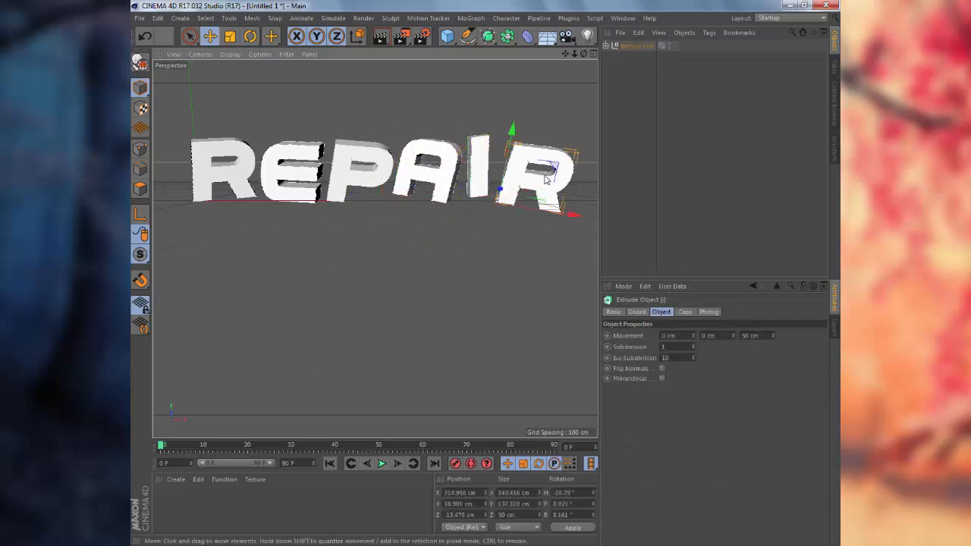
{"action": "left_click", "coordinate": [312, 161]}
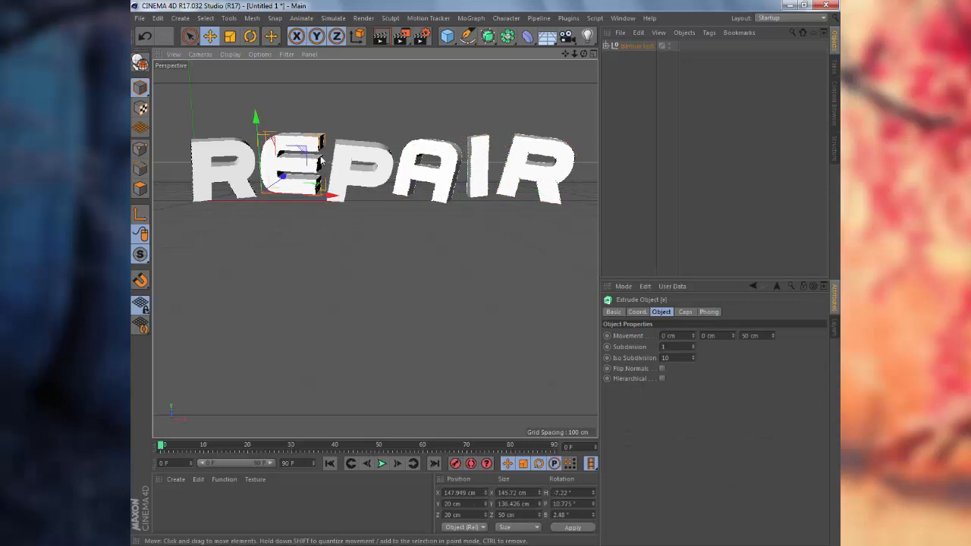
{"action": "left_click", "coordinate": [354, 169]}
{"action": "left_click", "coordinate": [233, 165]}
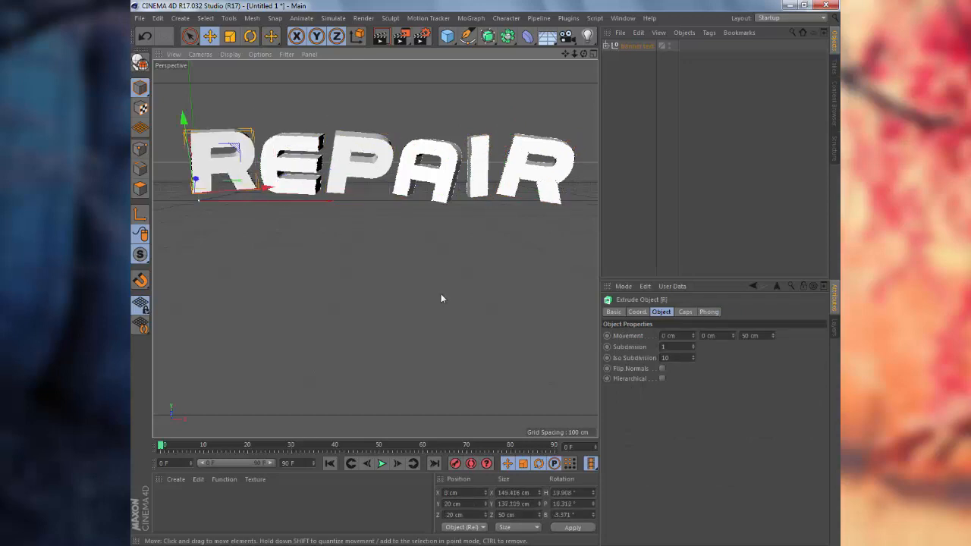
{"action": "left_click", "coordinate": [441, 293]}
{"action": "middle_click_drag", "start_coordinate": [433, 188], "coordinate": [433, 208], "text": "alt"}
{"action": "left_click", "coordinate": [433, 208]}
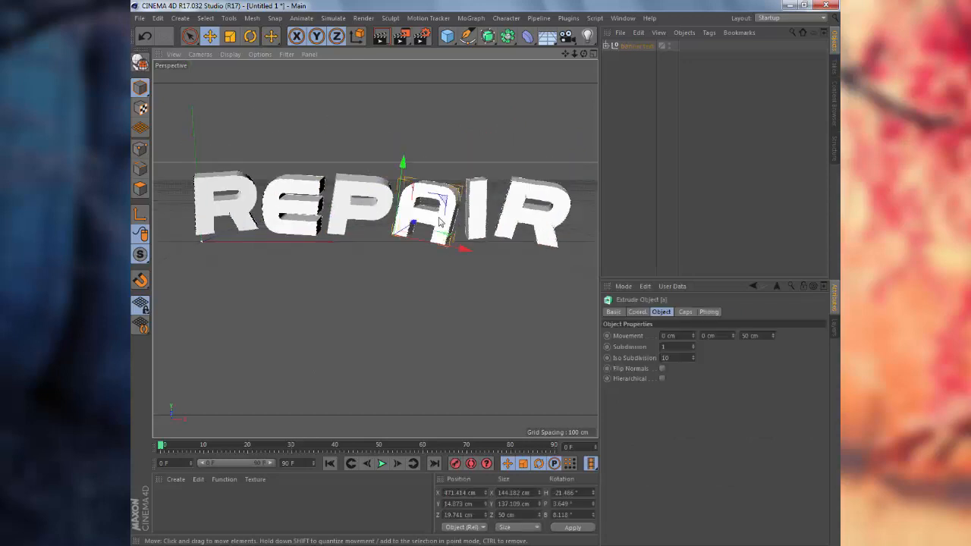
{"action": "left_click", "coordinate": [473, 331]}
{"action": "mouse_move", "coordinate": [468, 331]}
{"action": "left_mouse_down", "text": "alt"}
{"action": "mouse_move", "coordinate": [462, 319]}
{"action": "mouse_move", "coordinate": [468, 324]}
{"action": "left_mouse_up", "text": "alt"}
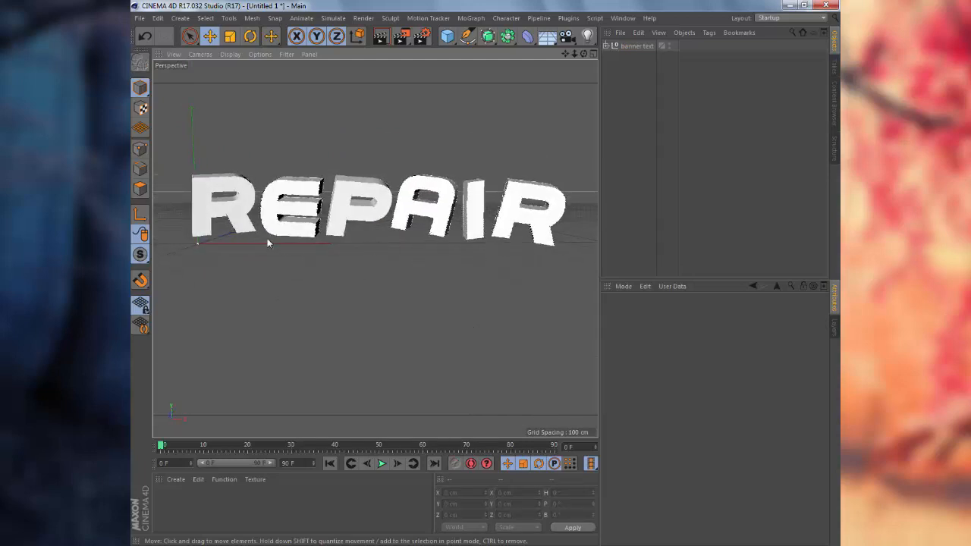
Give the first R a red display colour at 53% brightness.
{"action": "left_click", "coordinate": [216, 220]}
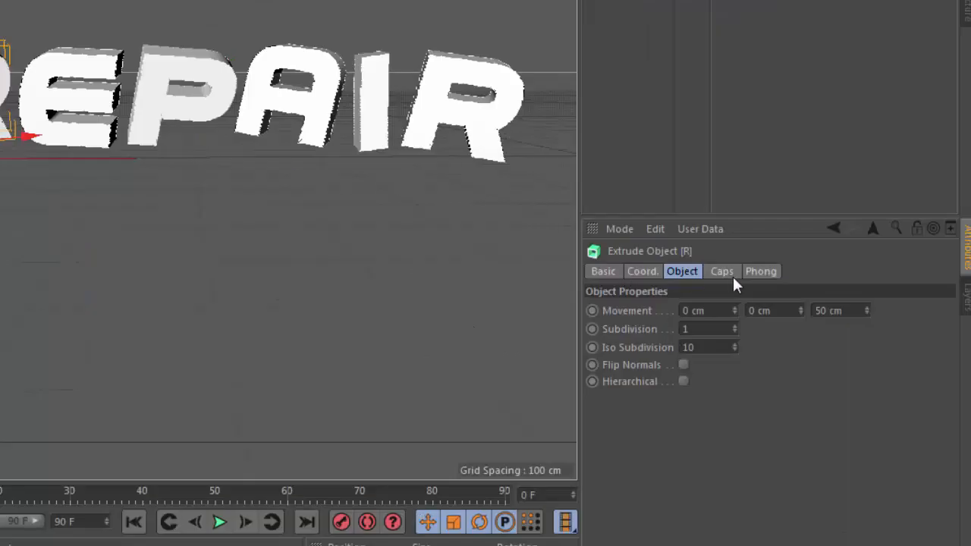
{"action": "left_click", "coordinate": [605, 271]}
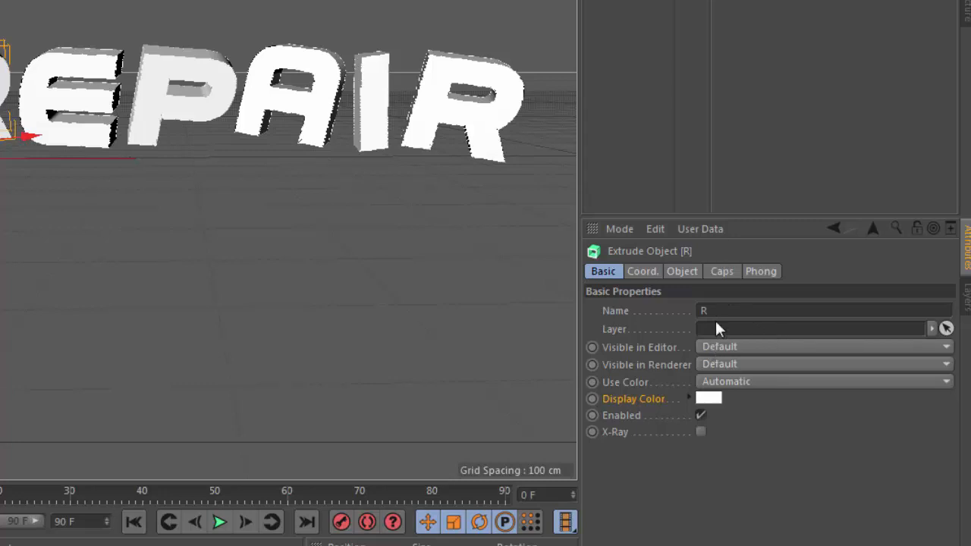
{"action": "left_click", "coordinate": [707, 398]}
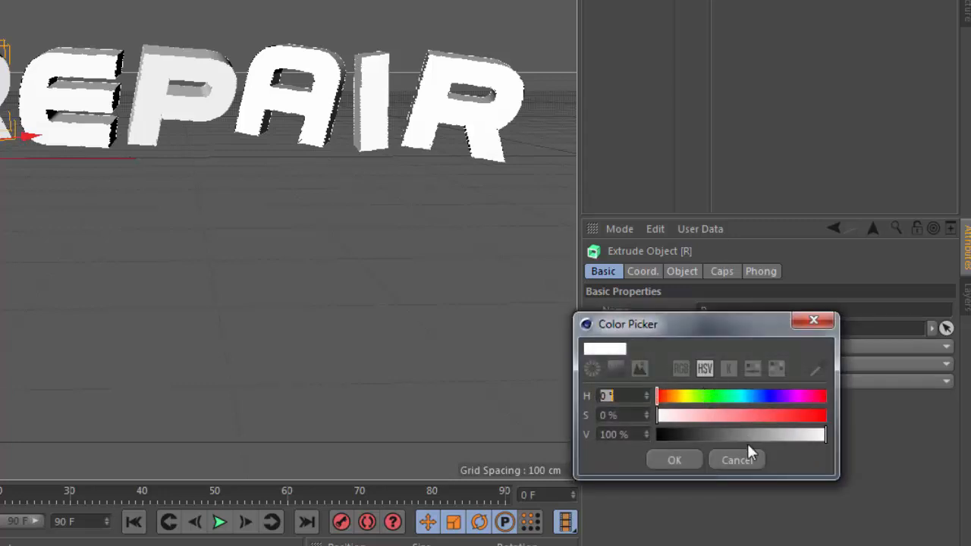
{"action": "left_click_drag", "start_coordinate": [754, 397], "coordinate": [772, 434]}
{"action": "left_click", "coordinate": [808, 415]}
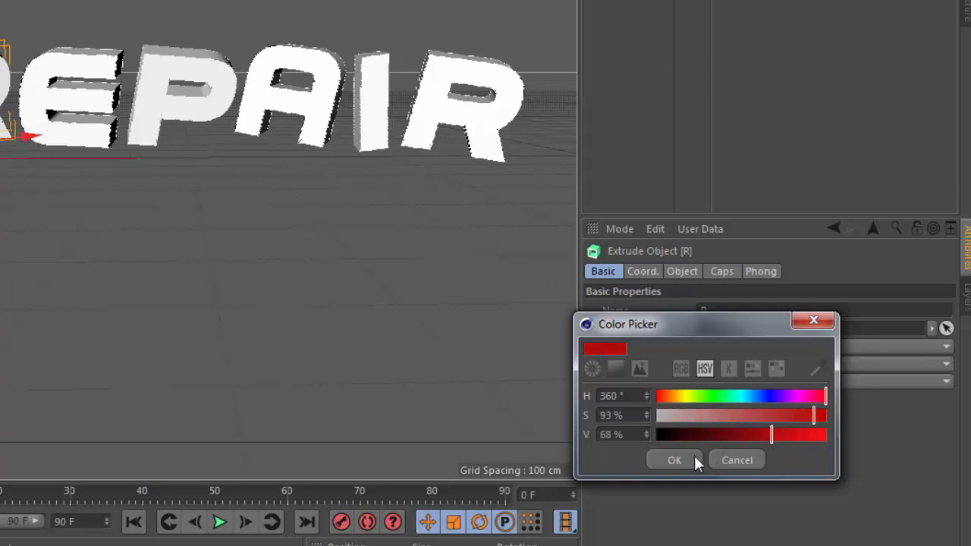
{"action": "left_click", "coordinate": [673, 460]}
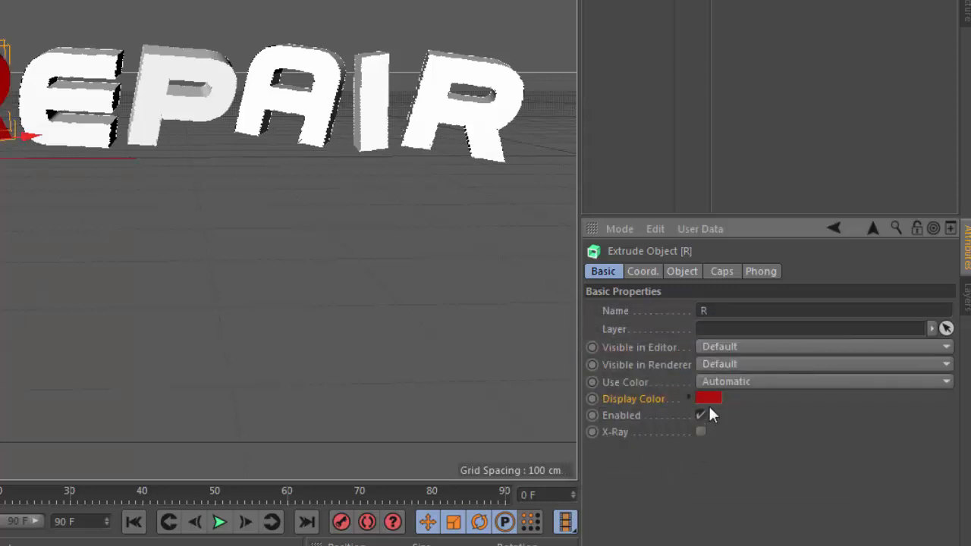
{"action": "left_click", "coordinate": [709, 399]}
{"action": "left_click_drag", "start_coordinate": [753, 438], "coordinate": [749, 439]}
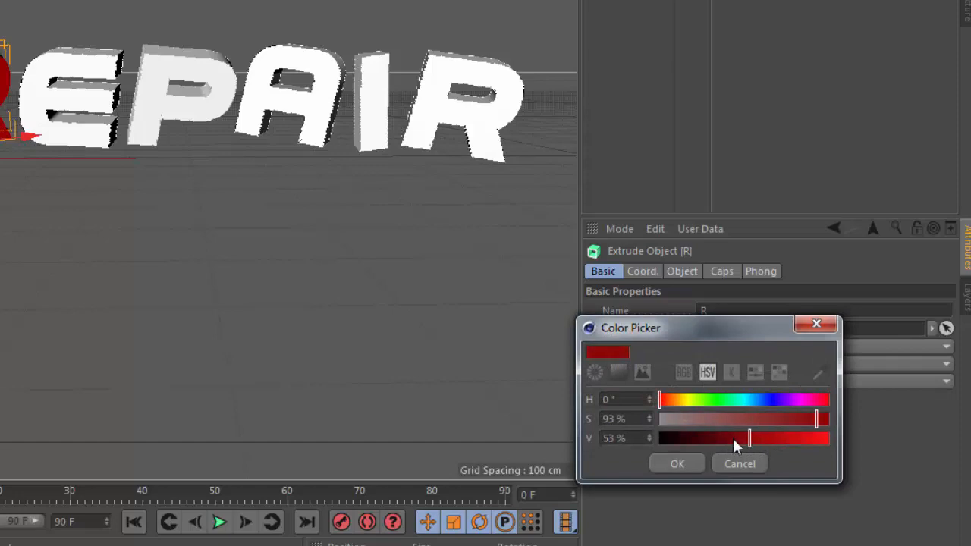
{"action": "left_click", "coordinate": [678, 462]}
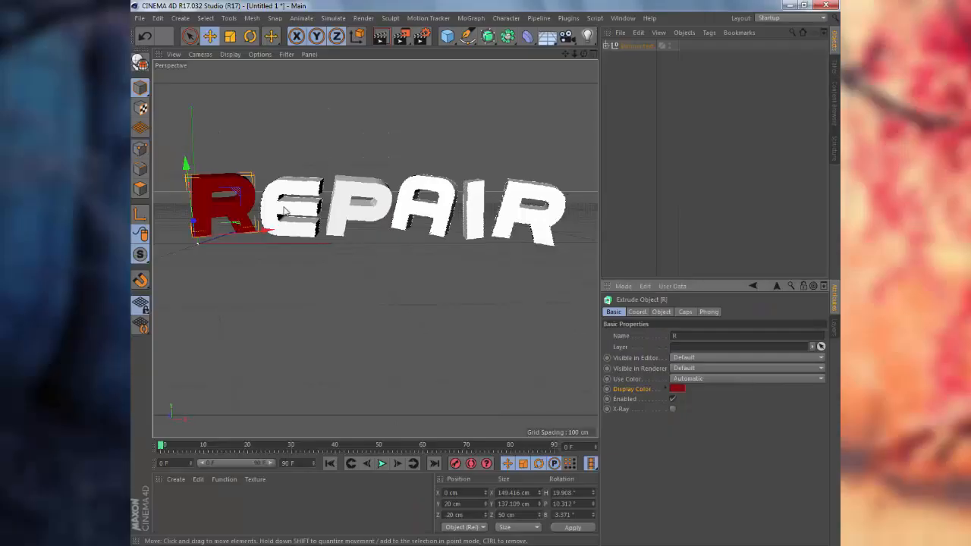
Set the E letter's display colour to a darker red.
{"action": "left_click", "coordinate": [284, 211]}
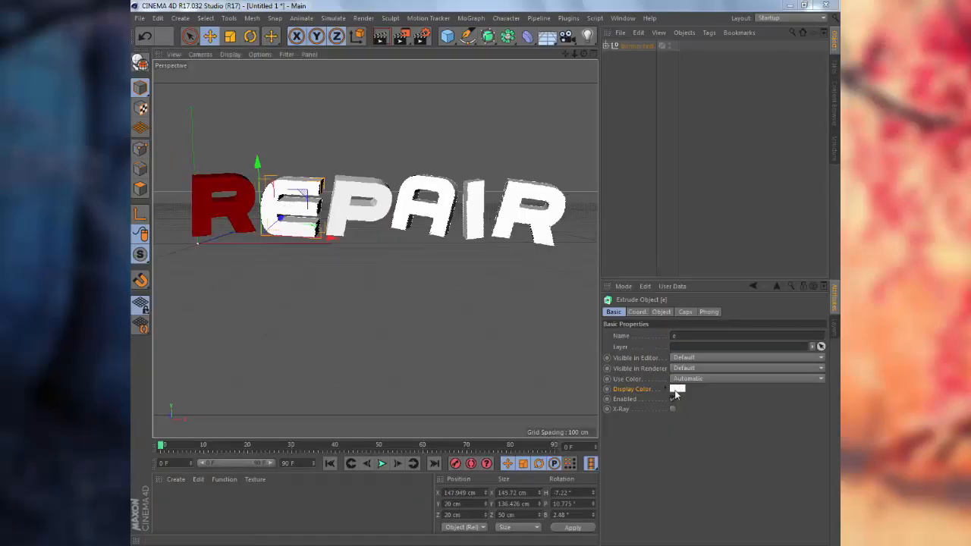
{"action": "left_click", "coordinate": [675, 390]}
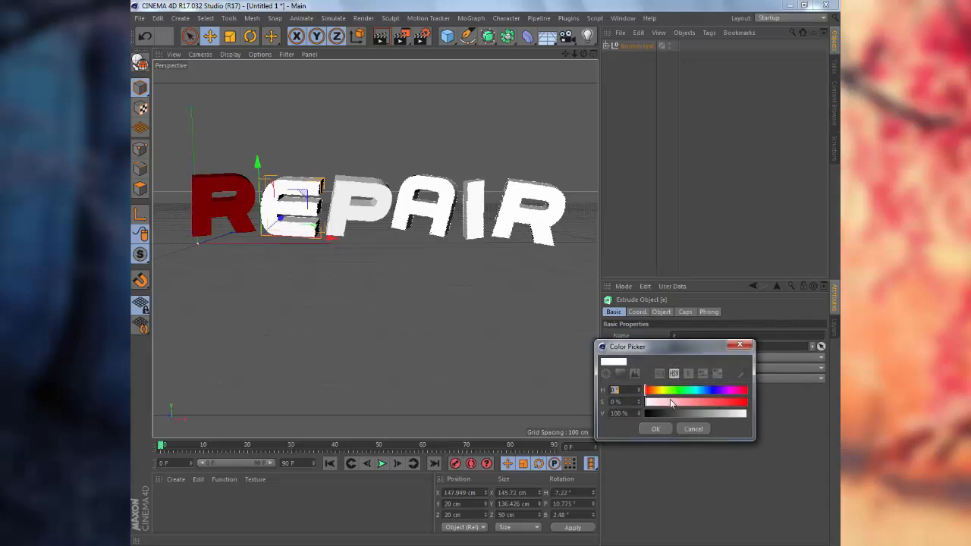
{"action": "left_click", "coordinate": [743, 405]}
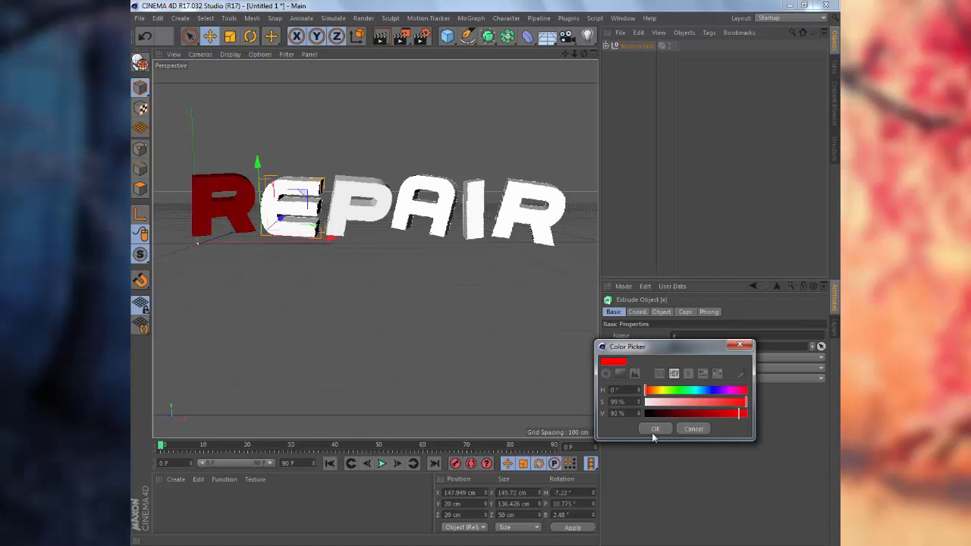
{"action": "left_click", "coordinate": [653, 430]}
{"action": "left_click", "coordinate": [676, 390]}
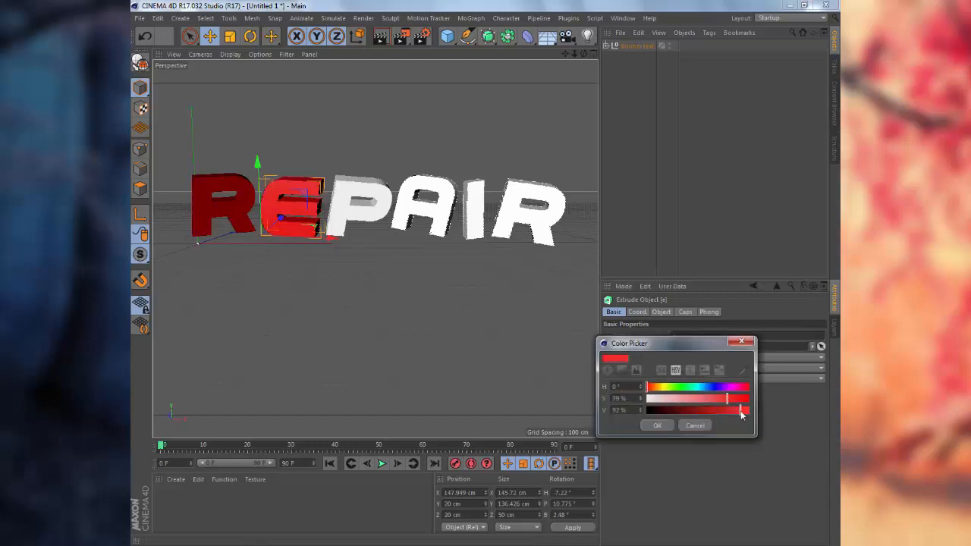
{"action": "left_click", "coordinate": [740, 411]}
{"action": "left_click", "coordinate": [654, 430]}
Set the P letter's display colour to a full-saturation dark red.
{"action": "left_click", "coordinate": [363, 216]}
{"action": "left_click", "coordinate": [677, 390]}
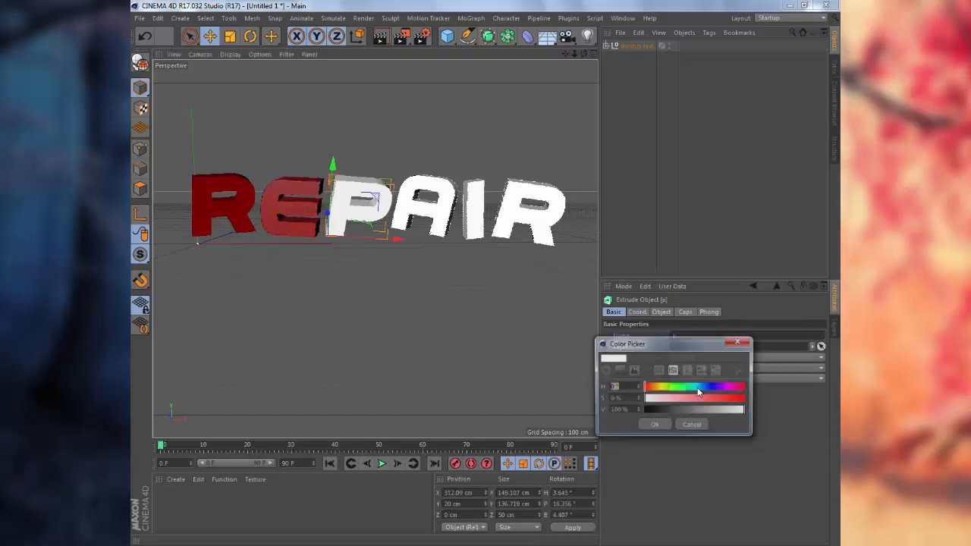
{"action": "mouse_move", "coordinate": [739, 398]}
{"action": "left_mouse_down"}
{"action": "mouse_move", "coordinate": [683, 408]}
{"action": "mouse_move", "coordinate": [763, 402]}
{"action": "mouse_move", "coordinate": [730, 411]}
{"action": "mouse_move", "coordinate": [734, 397]}
{"action": "mouse_move", "coordinate": [734, 409]}
{"action": "mouse_move", "coordinate": [716, 409]}
{"action": "mouse_move", "coordinate": [750, 401]}
{"action": "left_mouse_up"}
{"action": "left_click", "coordinate": [677, 413]}
{"action": "left_click", "coordinate": [654, 426]}
{"action": "left_click", "coordinate": [675, 390]}
{"action": "left_click", "coordinate": [697, 411]}
{"action": "left_click", "coordinate": [651, 425]}
{"action": "left_click", "coordinate": [422, 207]}
Colour the A and I letters red.
{"action": "left_click", "coordinate": [677, 390]}
{"action": "left_click", "coordinate": [665, 425]}
{"action": "left_click", "coordinate": [475, 219]}
{"action": "left_click", "coordinate": [675, 390]}
{"action": "left_click", "coordinate": [659, 425]}
Set the last R's display colour to a full-saturation red.
{"action": "left_click", "coordinate": [531, 214]}
{"action": "left_click", "coordinate": [677, 389]}
{"action": "left_click_drag", "start_coordinate": [746, 413], "coordinate": [696, 412]}
{"action": "left_click", "coordinate": [658, 427]}
{"action": "left_click", "coordinate": [676, 390]}
{"action": "left_click", "coordinate": [660, 426]}
{"action": "left_click", "coordinate": [682, 389]}
{"action": "left_click", "coordinate": [667, 428]}
{"action": "left_click", "coordinate": [685, 390]}
Darken the last R's red to 48% brightness and deselect it.
{"action": "left_click", "coordinate": [667, 428]}
{"action": "left_click", "coordinate": [677, 390]}
{"action": "left_click", "coordinate": [665, 428]}
{"action": "left_click", "coordinate": [675, 390]}
{"action": "left_click", "coordinate": [654, 426]}
{"action": "left_click", "coordinate": [677, 389]}
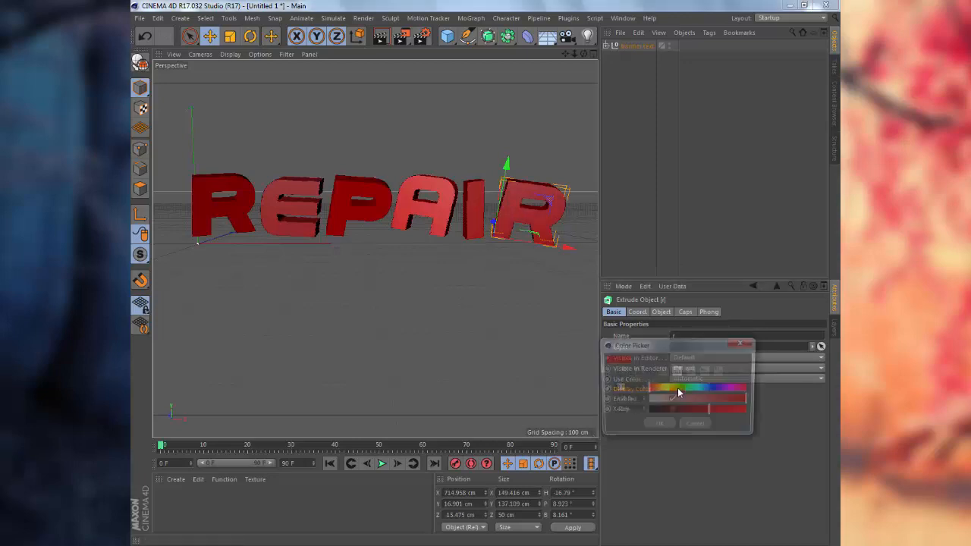
{"action": "left_click", "coordinate": [655, 425]}
{"action": "left_click", "coordinate": [474, 346]}
{"action": "mouse_move", "coordinate": [443, 325]}
{"action": "left_mouse_down", "text": "alt"}
{"action": "mouse_move", "coordinate": [466, 329]}
{"action": "mouse_move", "coordinate": [430, 325]}
{"action": "mouse_move", "coordinate": [400, 368]}
{"action": "mouse_move", "coordinate": [466, 321]}
{"action": "mouse_move", "coordinate": [451, 304]}
{"action": "mouse_move", "coordinate": [422, 336]}
{"action": "mouse_move", "coordinate": [351, 330]}
{"action": "mouse_move", "coordinate": [364, 336]}
{"action": "mouse_move", "coordinate": [367, 327]}
{"action": "mouse_move", "coordinate": [366, 344]}
{"action": "mouse_move", "coordinate": [358, 323]}
{"action": "left_mouse_up", "text": "alt"}
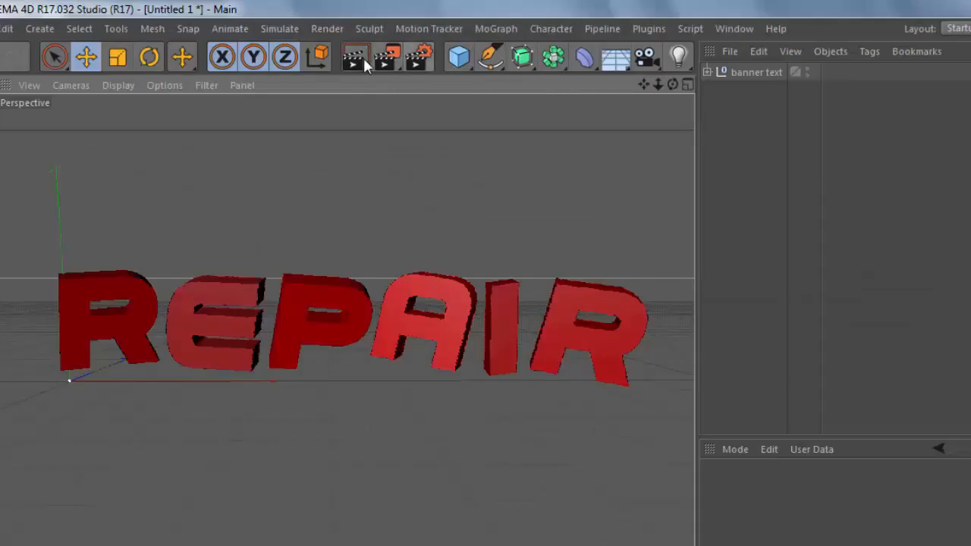
In Render Settings Output, set Width 2000 and Height 1000 pixels (2:1, 72 DPI).
{"action": "left_click", "coordinate": [417, 60]}
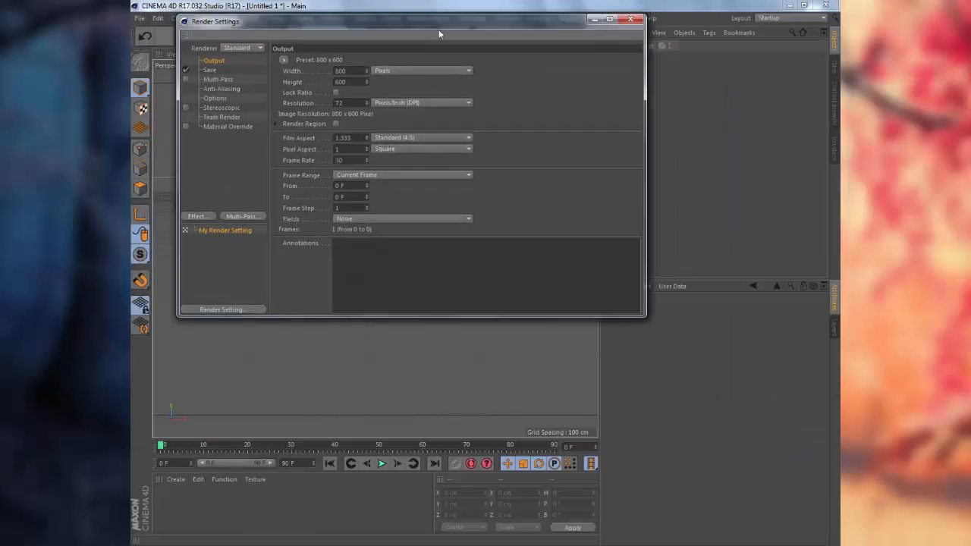
{"action": "left_click_drag", "start_coordinate": [438, 30], "coordinate": [477, 40]}
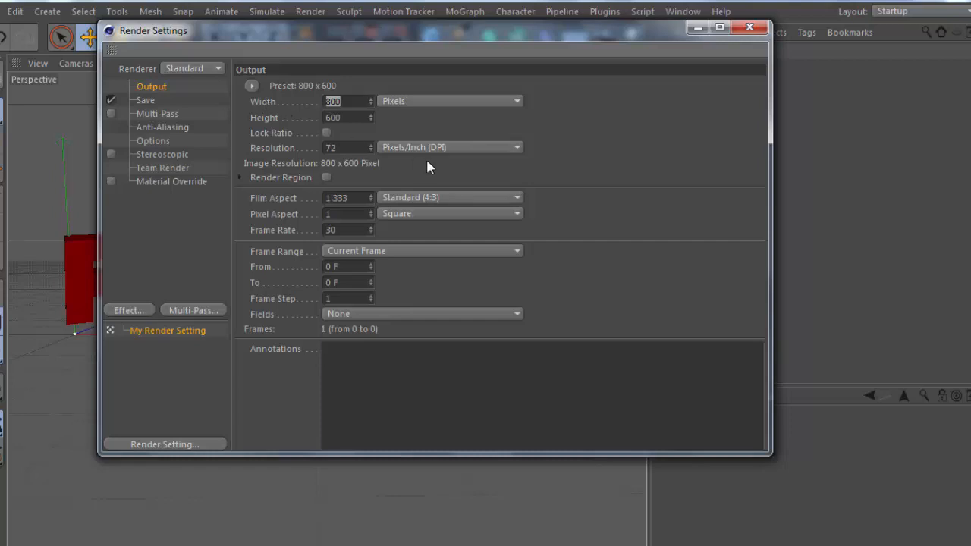
{"action": "type", "text": "1920"}
{"action": "key", "text": "Tab"}
{"action": "type", "text": "1080"}
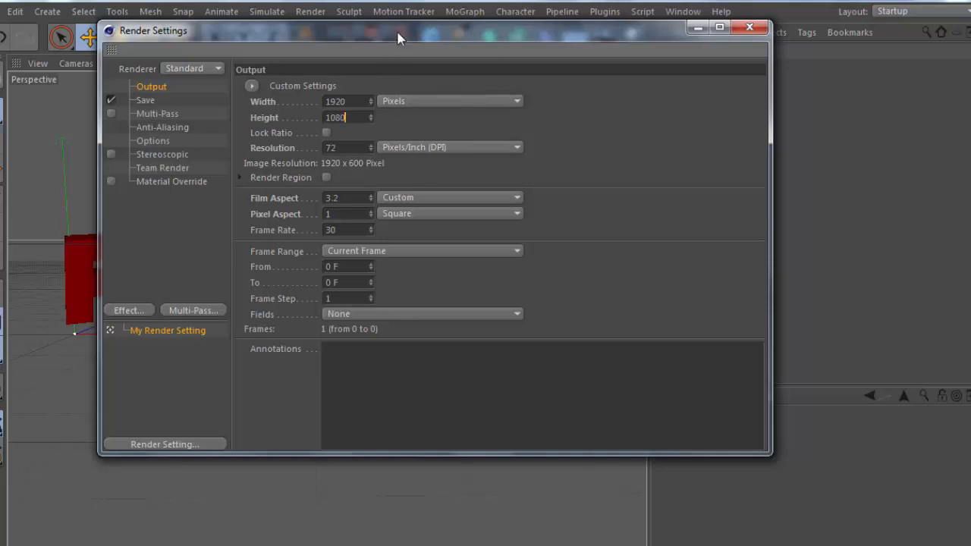
{"action": "left_click_drag", "start_coordinate": [400, 34], "coordinate": [418, 122]}
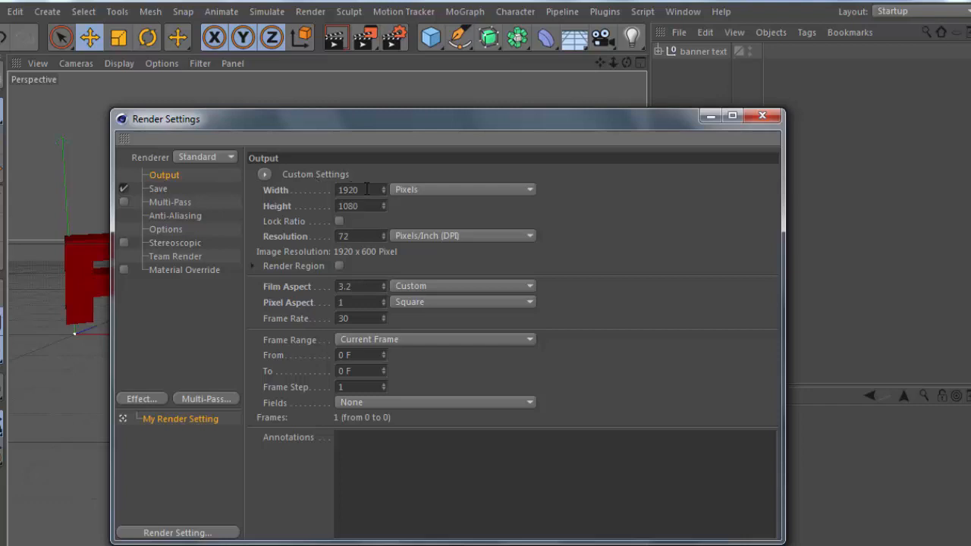
{"action": "left_click", "coordinate": [369, 189]}
{"action": "type", "text": "2000"}
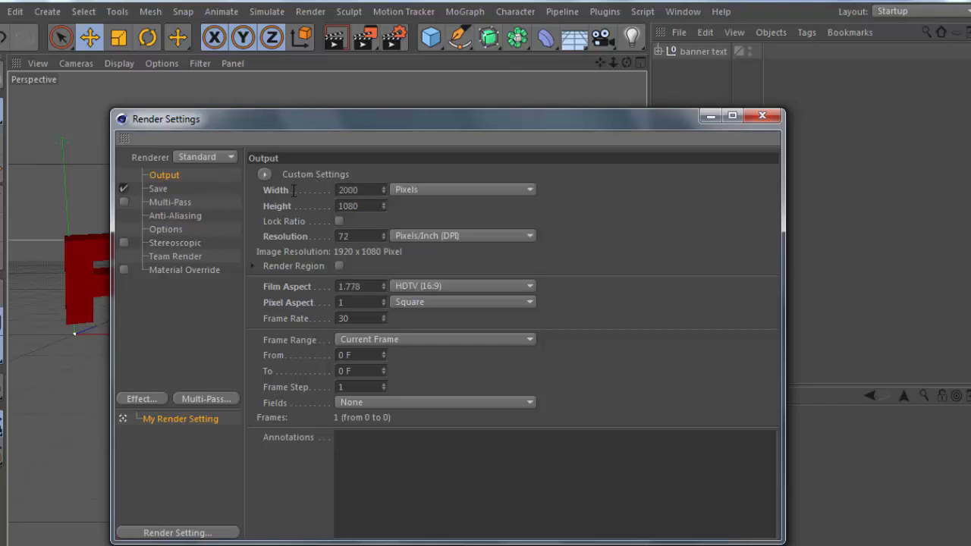
{"action": "key", "text": "Tab"}
{"action": "type", "text": "1000"}
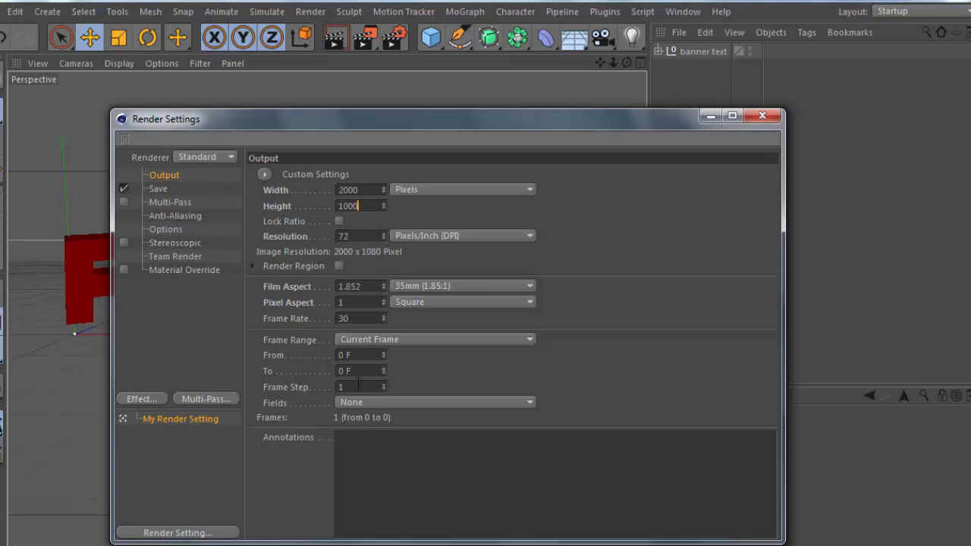
{"action": "left_click", "coordinate": [422, 190]}
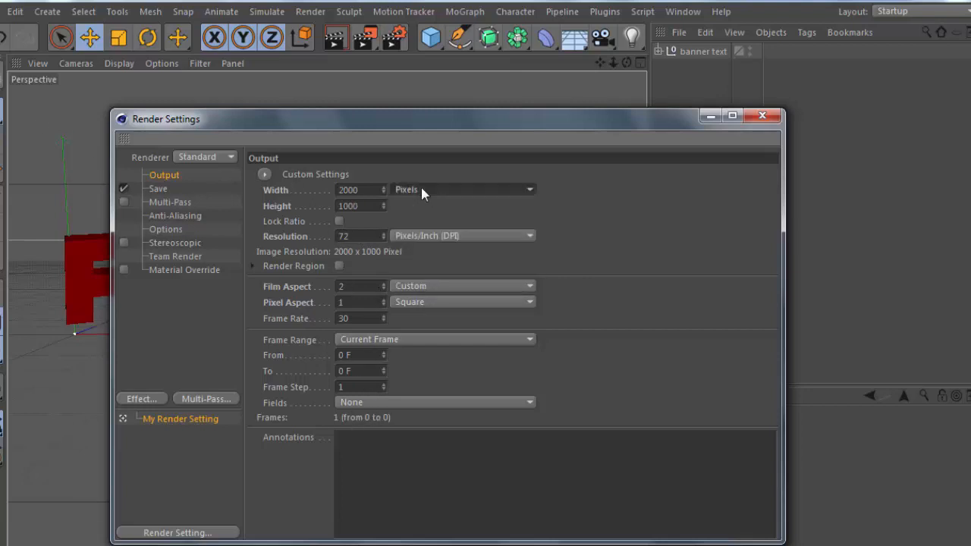
Save renders as 8-bit PNG with Alpha Channel on and Include Sound off.
{"action": "left_click", "coordinate": [161, 188]}
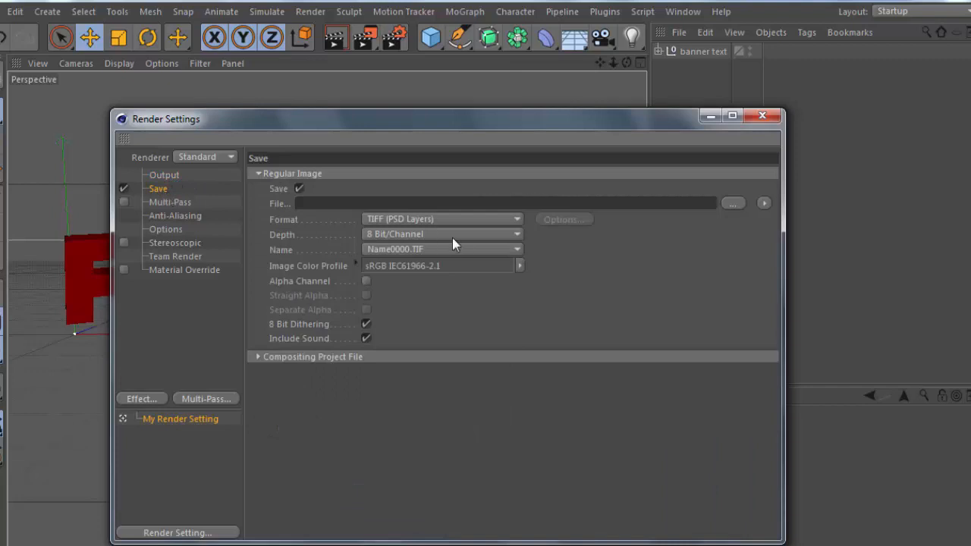
{"action": "left_click", "coordinate": [389, 218]}
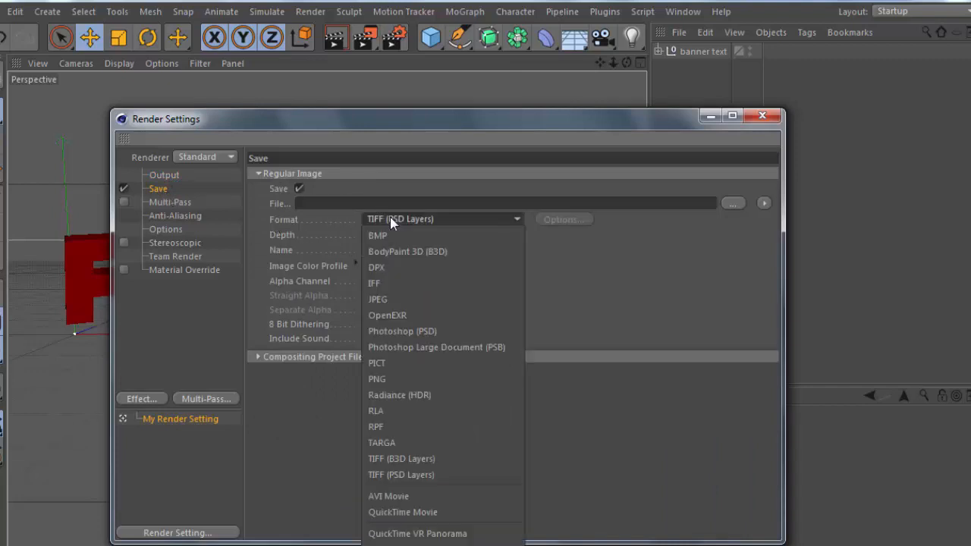
{"action": "left_click", "coordinate": [401, 381]}
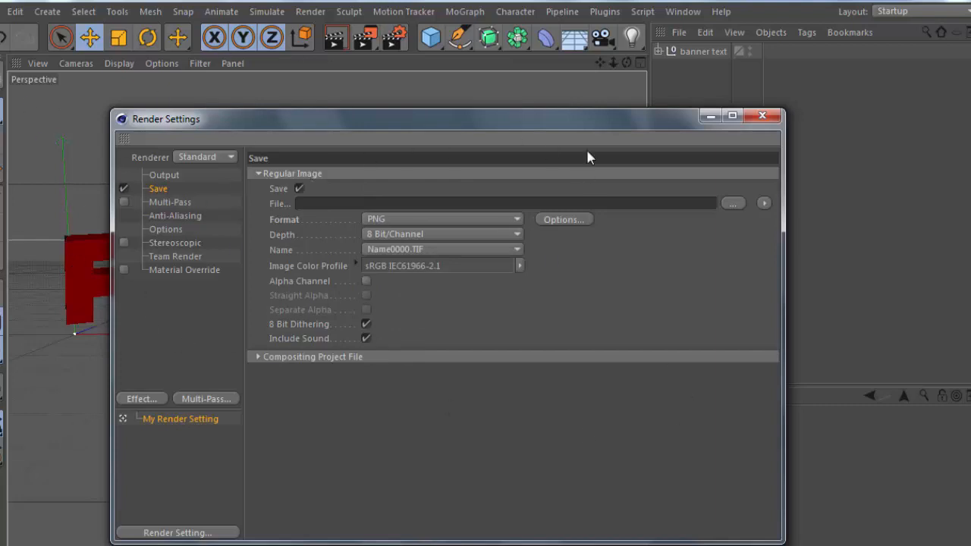
{"action": "left_click", "coordinate": [401, 234]}
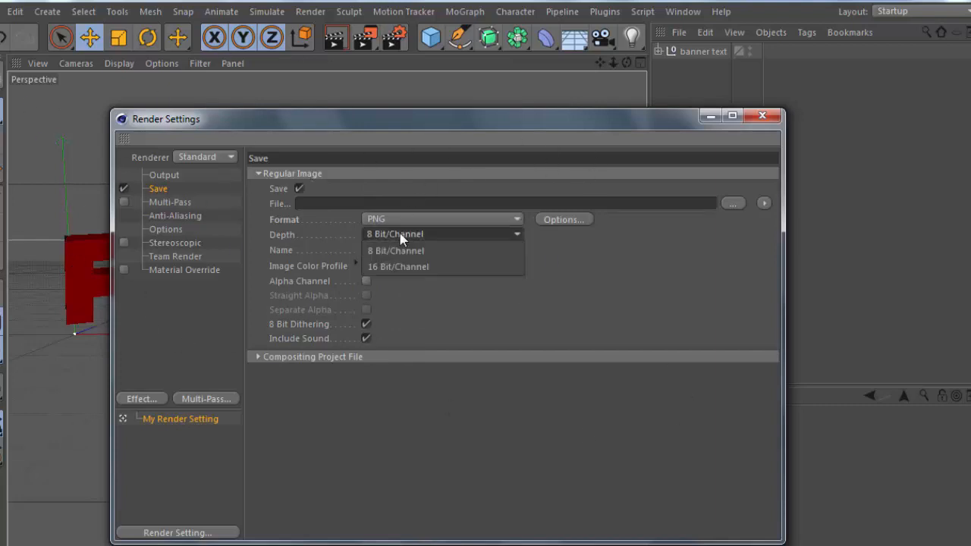
{"action": "left_click", "coordinate": [401, 235]}
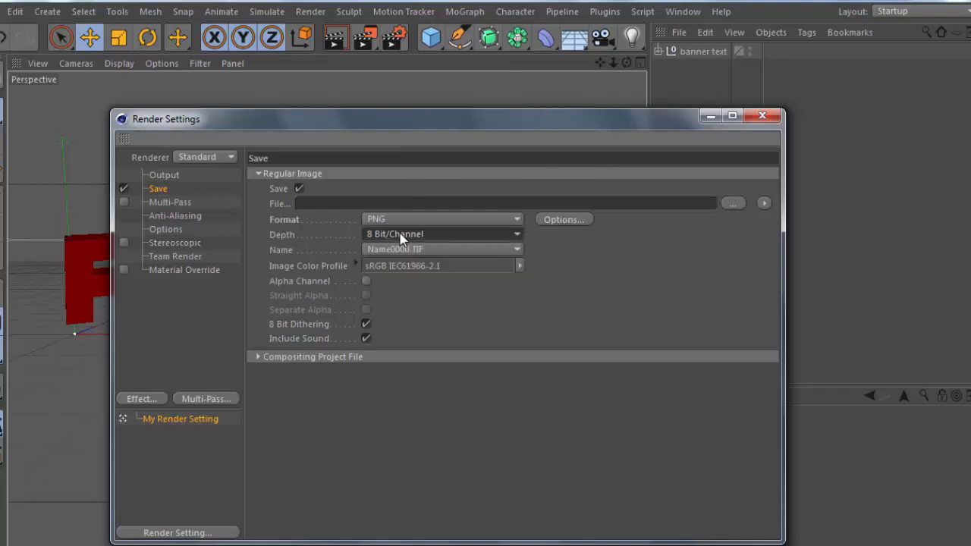
{"action": "left_click", "coordinate": [399, 234]}
{"action": "left_click", "coordinate": [400, 235]}
{"action": "left_click", "coordinate": [400, 250]}
{"action": "left_click", "coordinate": [398, 250]}
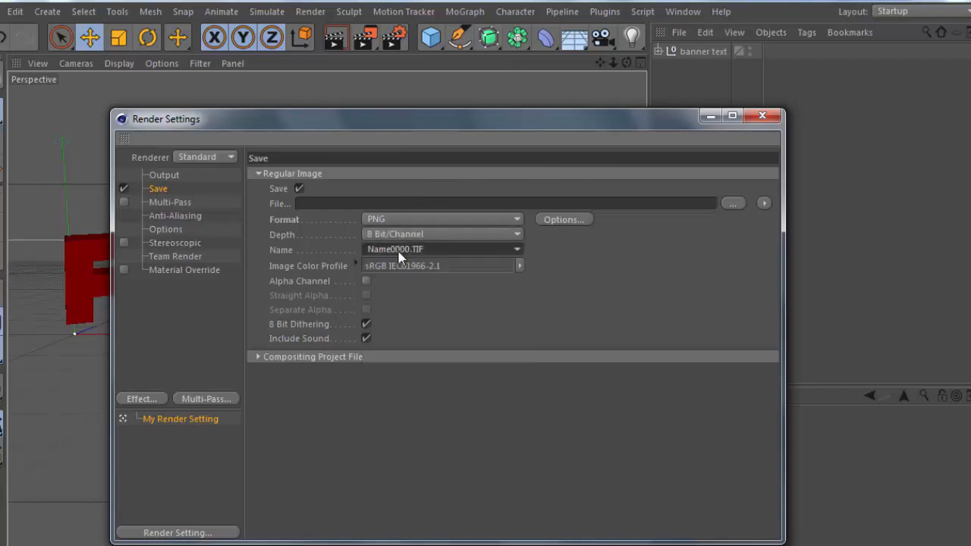
{"action": "left_click", "coordinate": [365, 338]}
{"action": "left_click", "coordinate": [365, 323]}
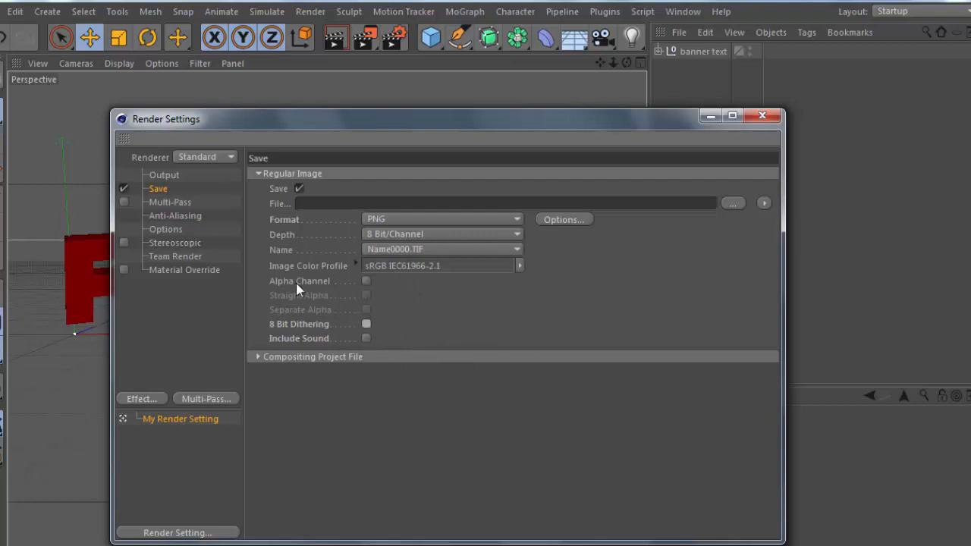
{"action": "left_click", "coordinate": [366, 281]}
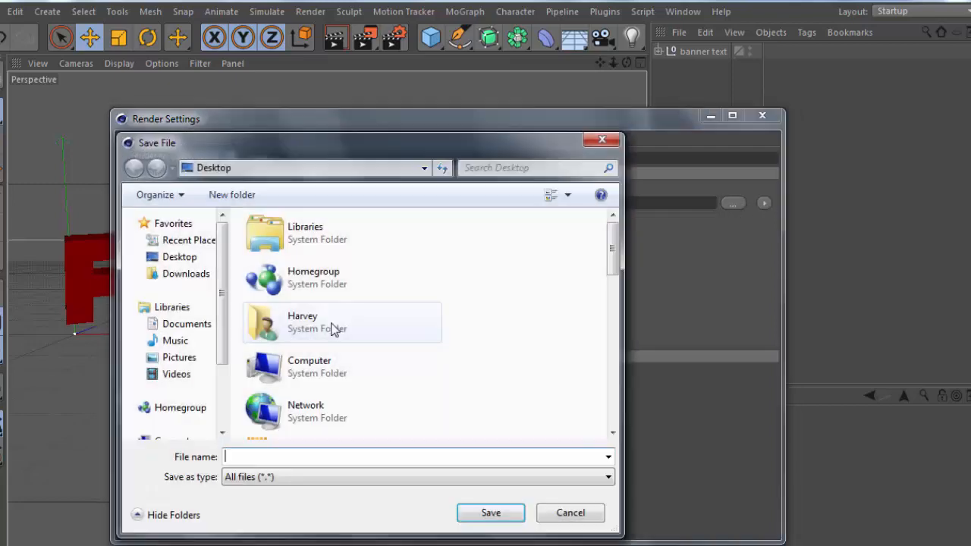
Set the output file to '3D text tutorial' on the Desktop and close Render Settings.
{"action": "scroll", "coordinate": [595, 273], "scroll_direction": "down", "scroll_amount": 3}
{"action": "scroll", "coordinate": [609, 269], "scroll_direction": "up", "scroll_amount": 3}
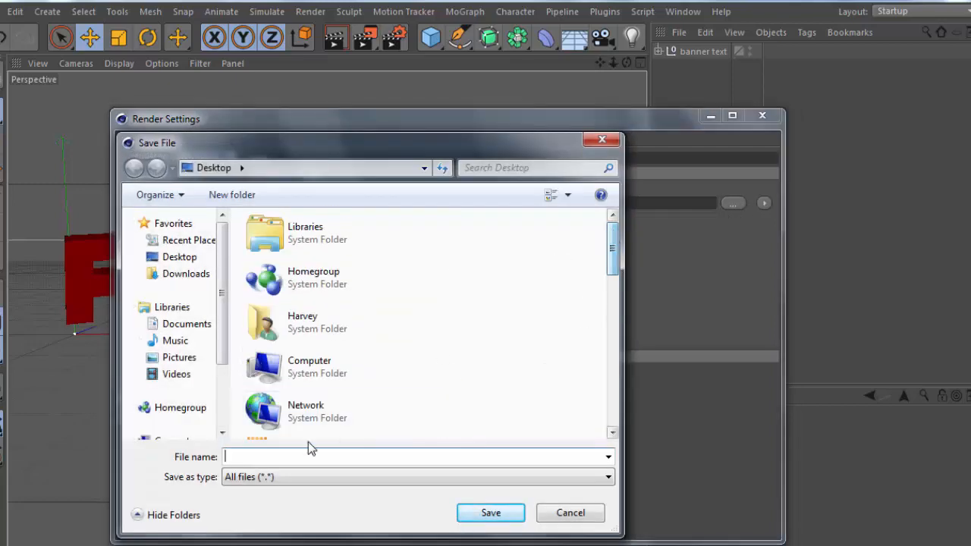
{"action": "type", "text": "Ban"}
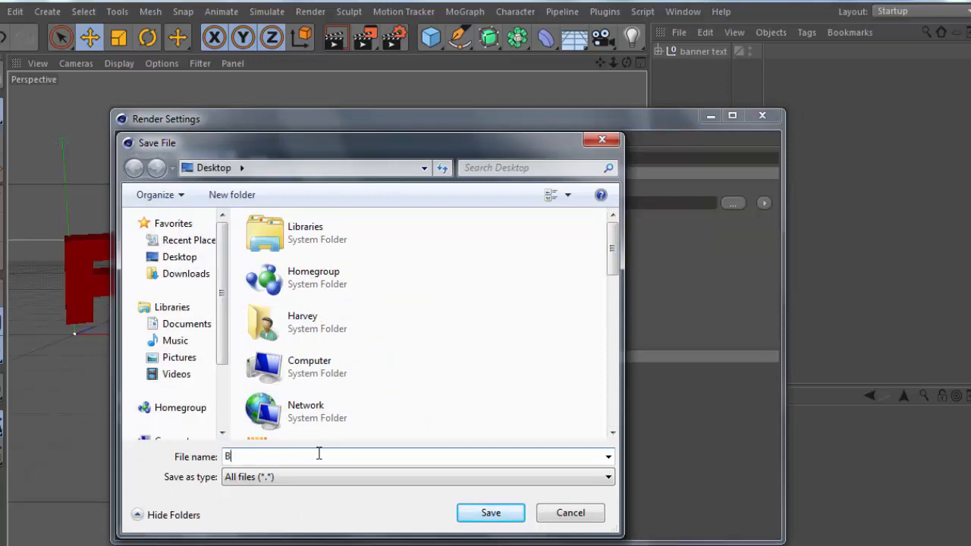
{"action": "key", "text": "BackSpace"}
{"action": "key", "text": "BackSpace"}
{"action": "key", "text": "BackSpace"}
{"action": "type", "text": "3D text tutorial"}
{"action": "key", "text": "Return"}
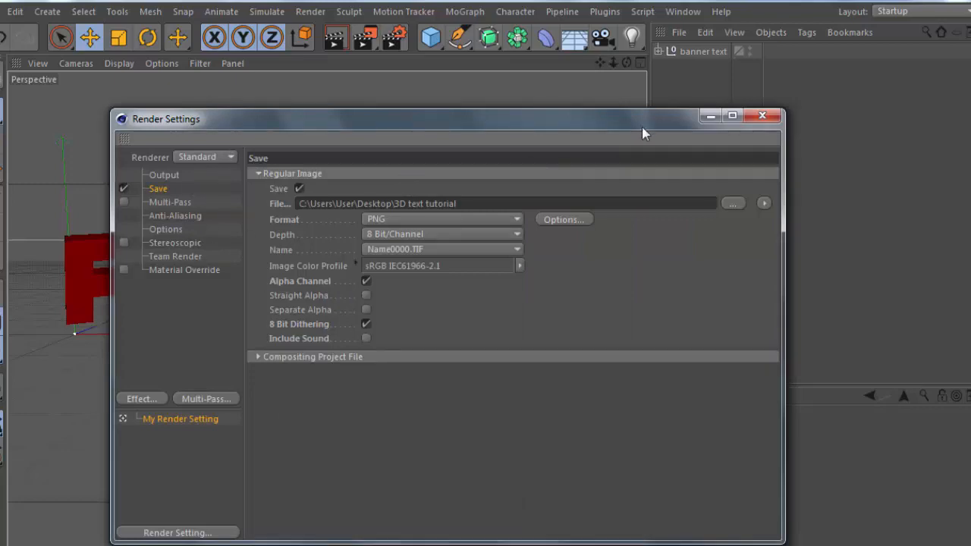
{"action": "left_click", "coordinate": [760, 116]}
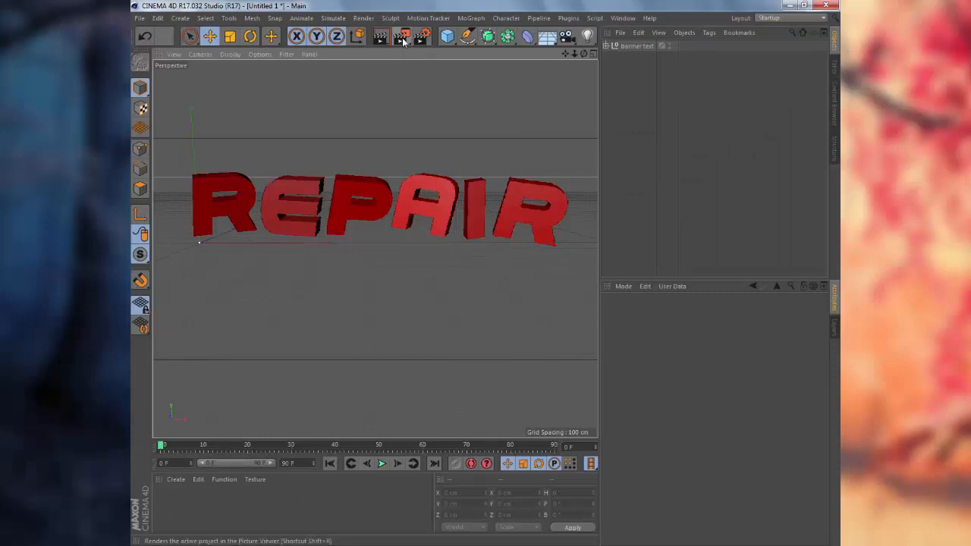
Render REPAIR to the Picture Viewer as '3D text tutorial.png', inspect it, then close the viewer.
{"action": "left_click", "coordinate": [403, 41]}
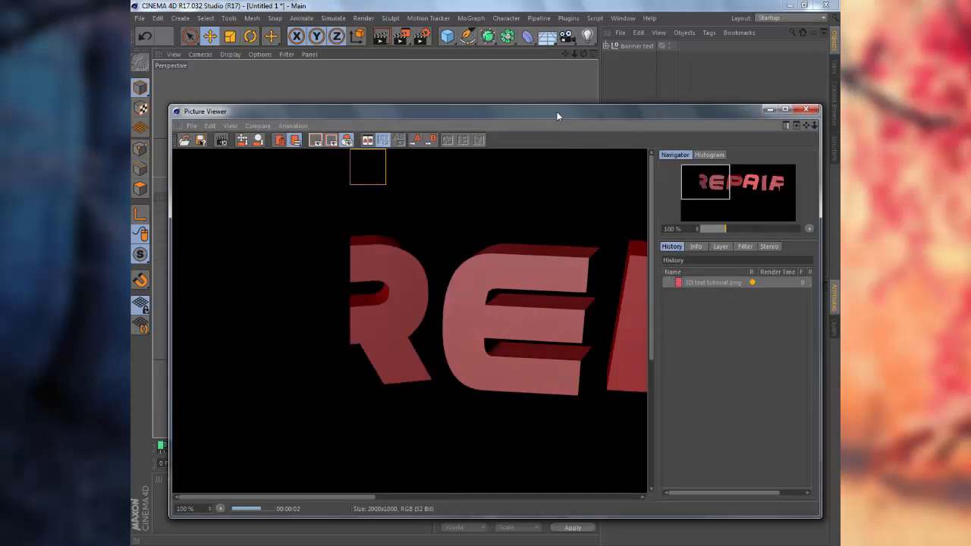
{"action": "left_click_drag", "start_coordinate": [552, 111], "coordinate": [512, 101]}
{"action": "scroll", "coordinate": [464, 352], "scroll_direction": "down", "scroll_amount": 3}
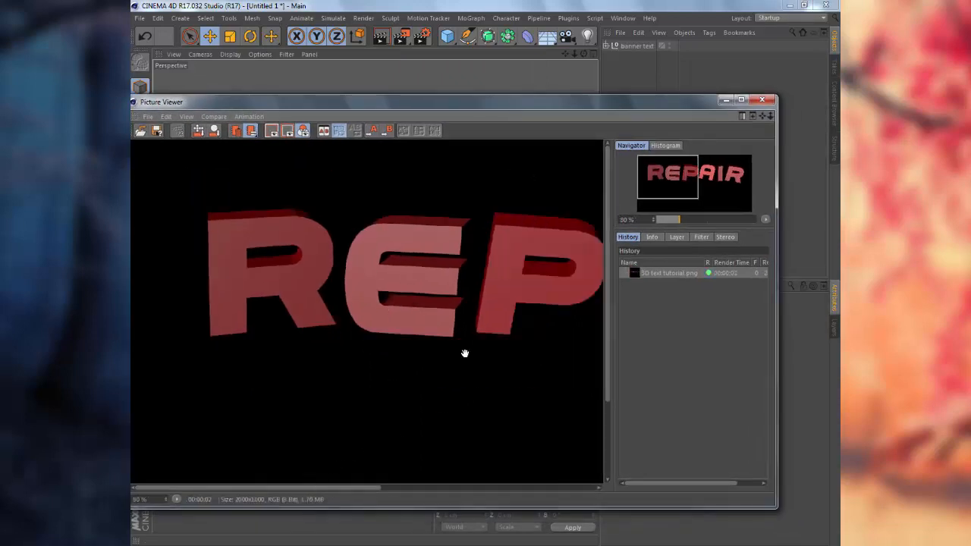
{"action": "left_click_drag", "start_coordinate": [303, 490], "coordinate": [354, 486]}
{"action": "scroll", "coordinate": [357, 370], "scroll_direction": "down", "scroll_amount": 1}
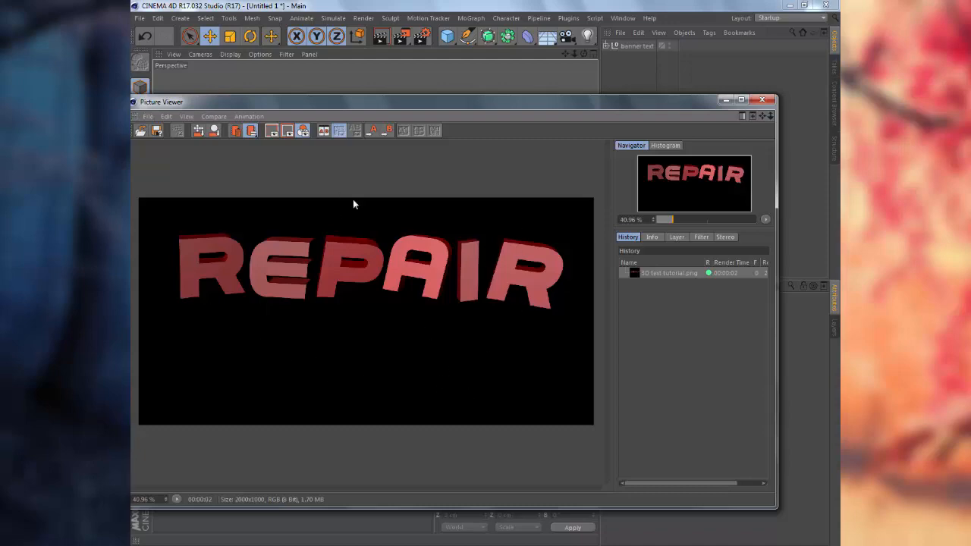
{"action": "left_click", "coordinate": [766, 101]}
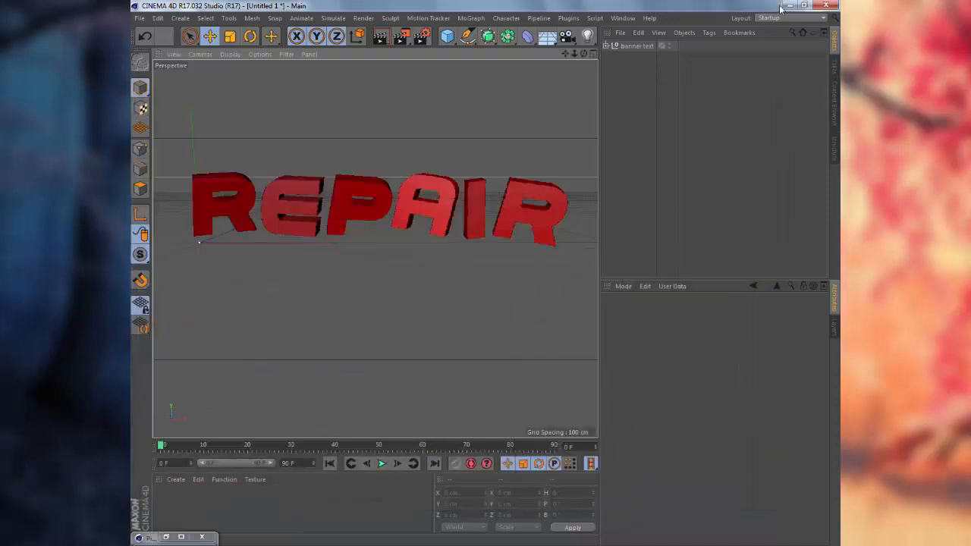
Minimize Cinema 4D and the file browser, then view the rendered 3D text tutorial image in Windows Photo Viewer.
{"action": "left_click", "coordinate": [788, 5]}
{"action": "left_click", "coordinate": [787, 5]}
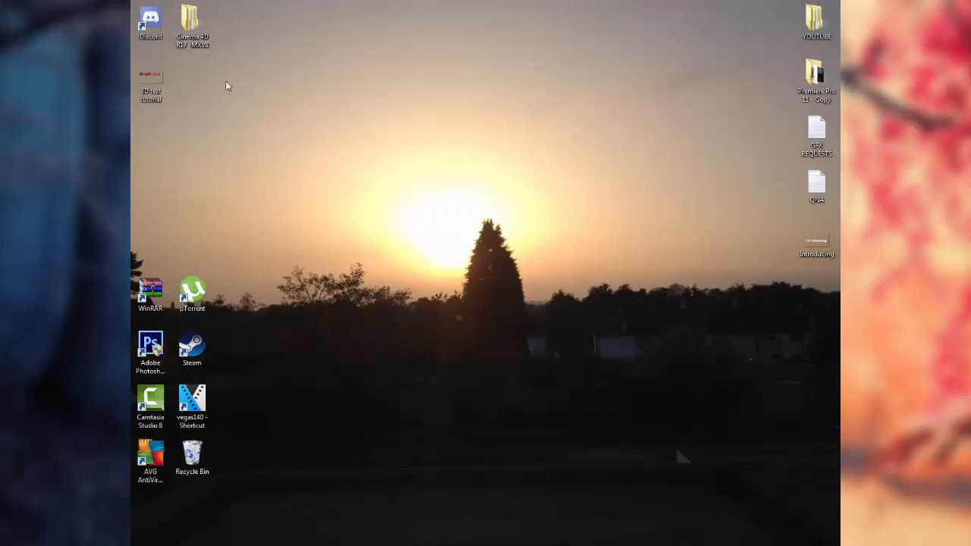
{"action": "left_click_drag", "start_coordinate": [151, 85], "coordinate": [427, 123]}
{"action": "left_click_drag", "start_coordinate": [381, 89], "coordinate": [505, 182]}
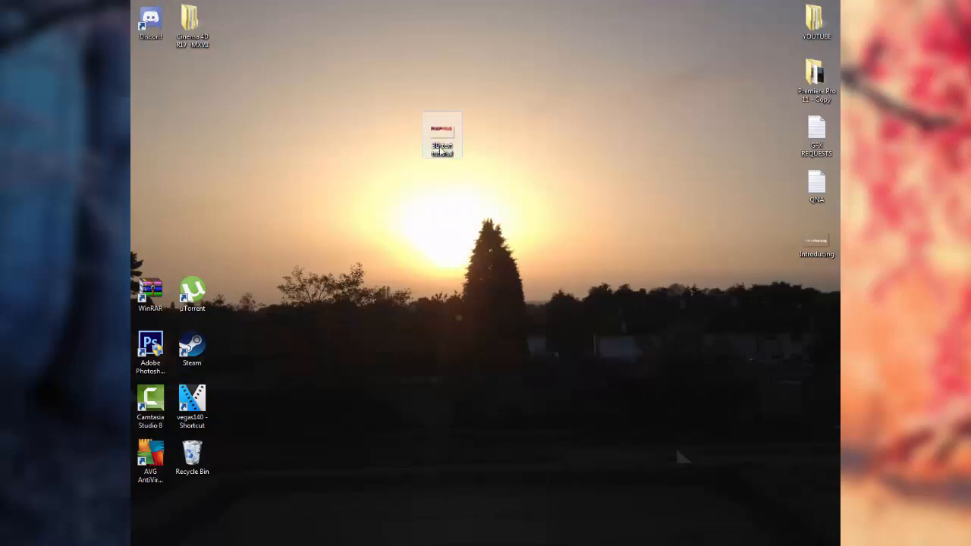
{"action": "double_click", "coordinate": [442, 133]}
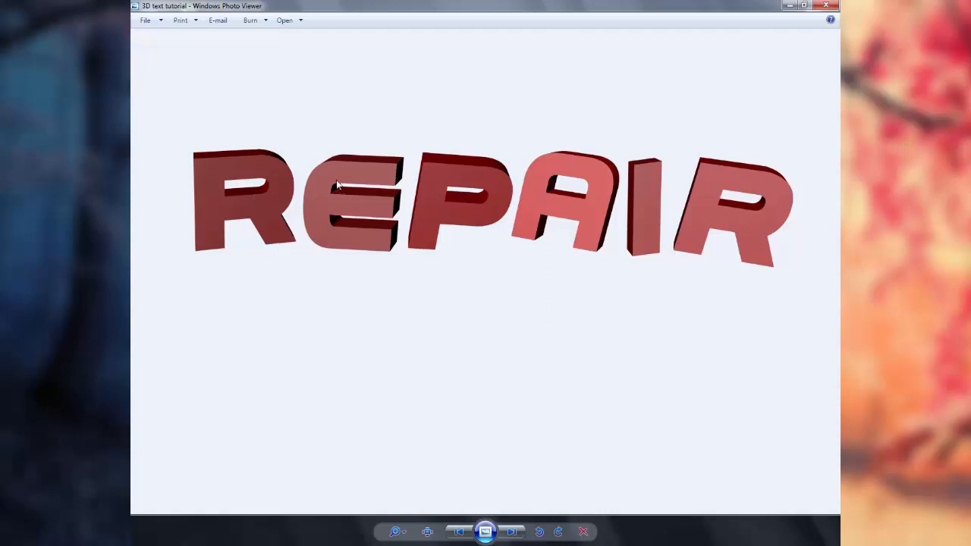
{"action": "left_click", "coordinate": [824, 5]}
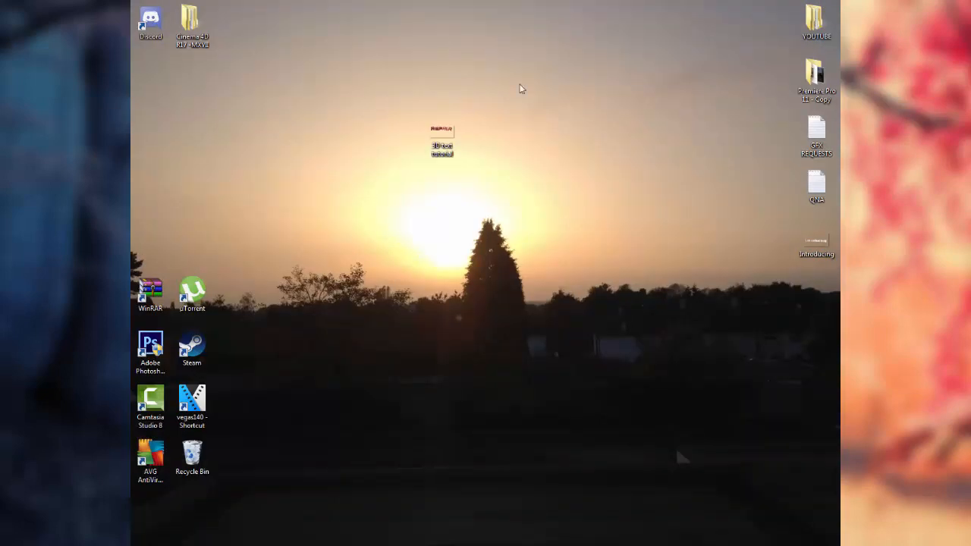
{"action": "double_click", "coordinate": [442, 130]}
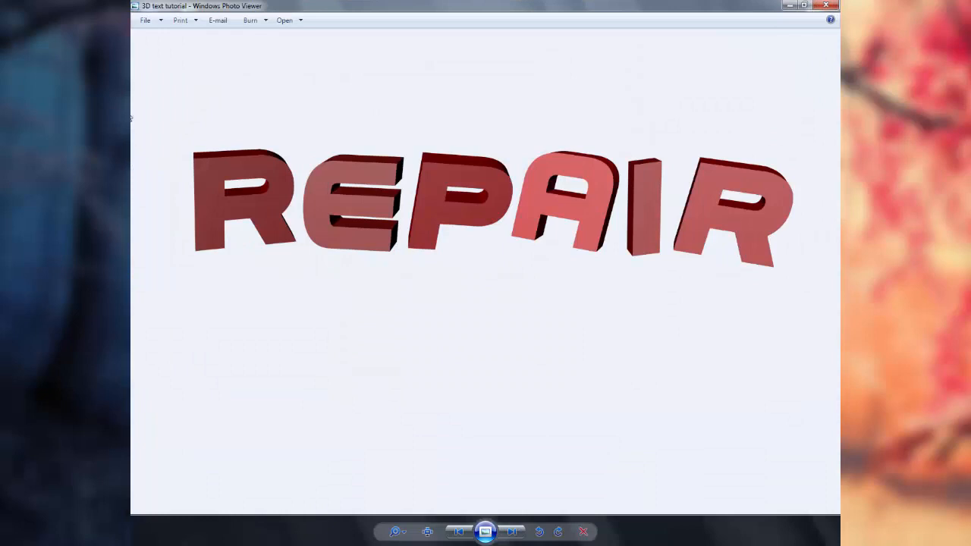